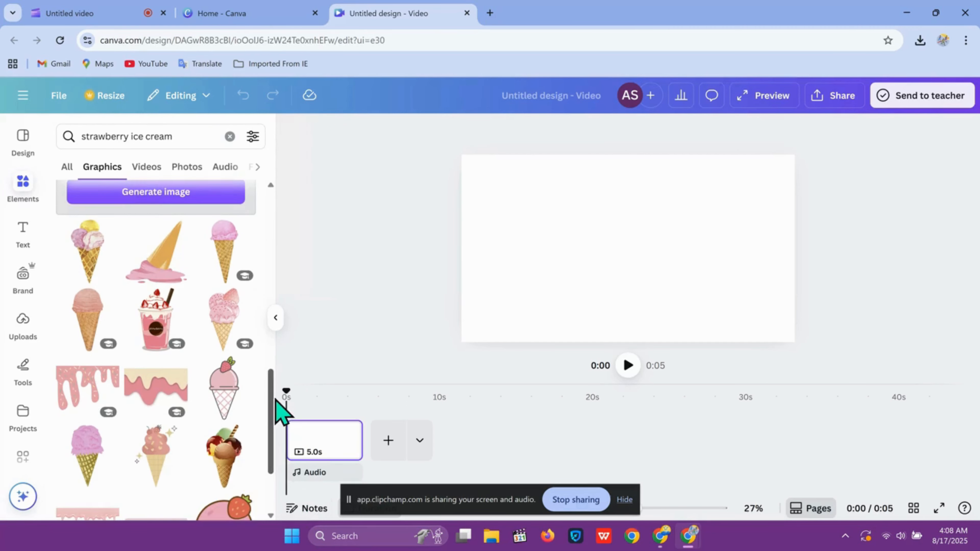
Add the pink strawberry ice cream cone photo from the search results to the page and remove its background.
left_click_drag(282, 395, 250, 236)
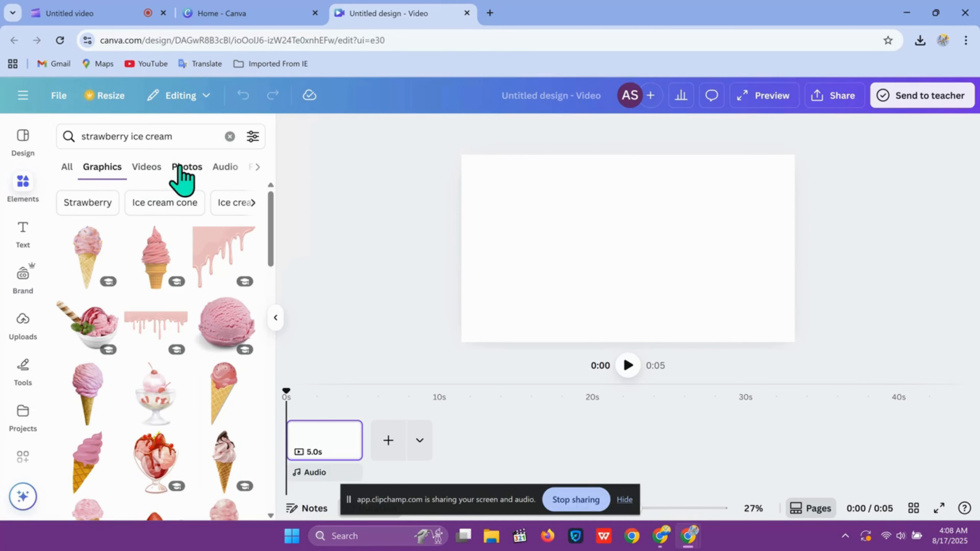
left_click(184, 166)
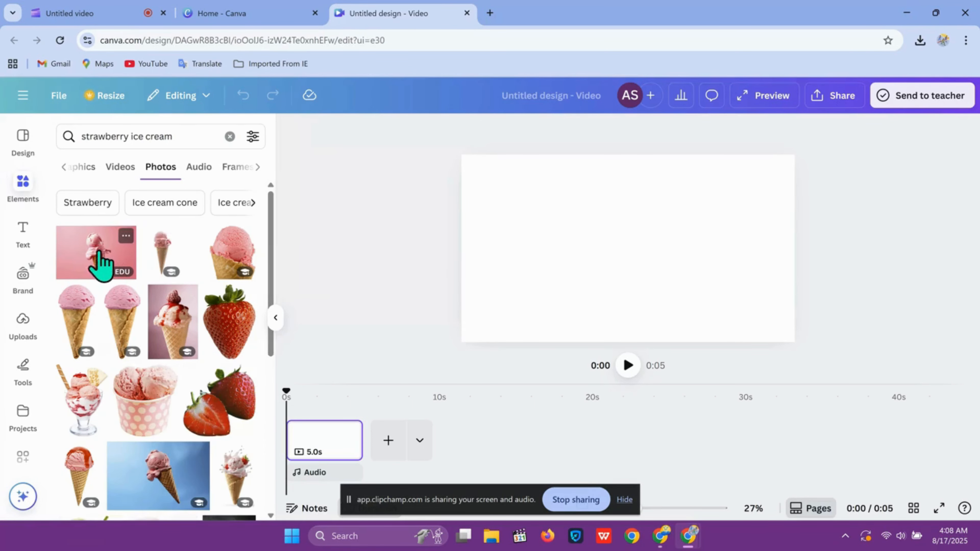
left_click(85, 260)
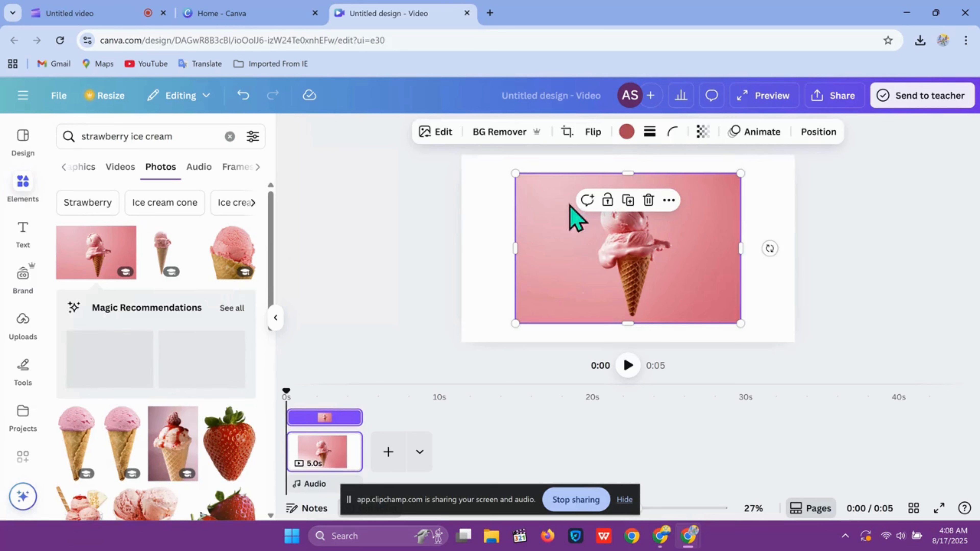
left_click(500, 133)
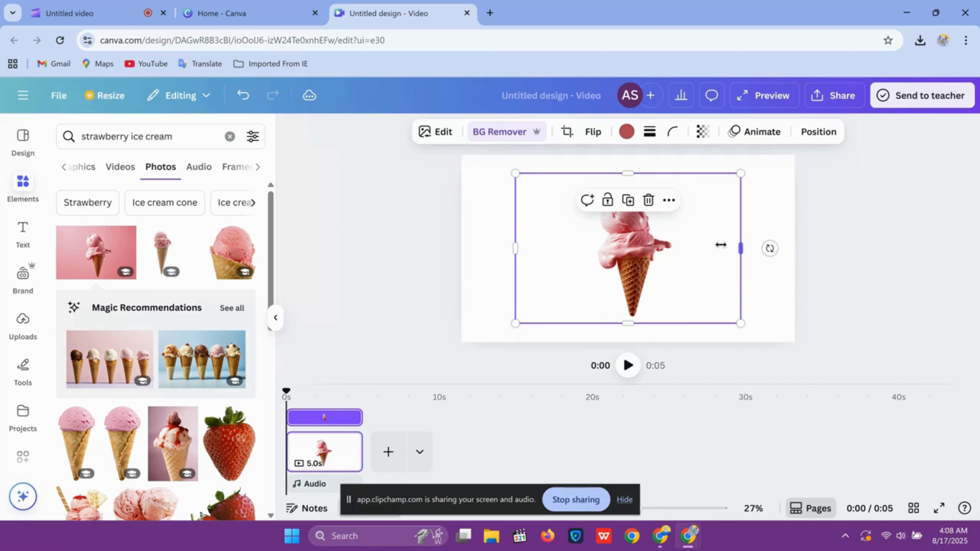
Crop the ice cream image narrower, then enlarge and centre it so it fills the canvas height.
left_click_drag(721, 245, 680, 248)
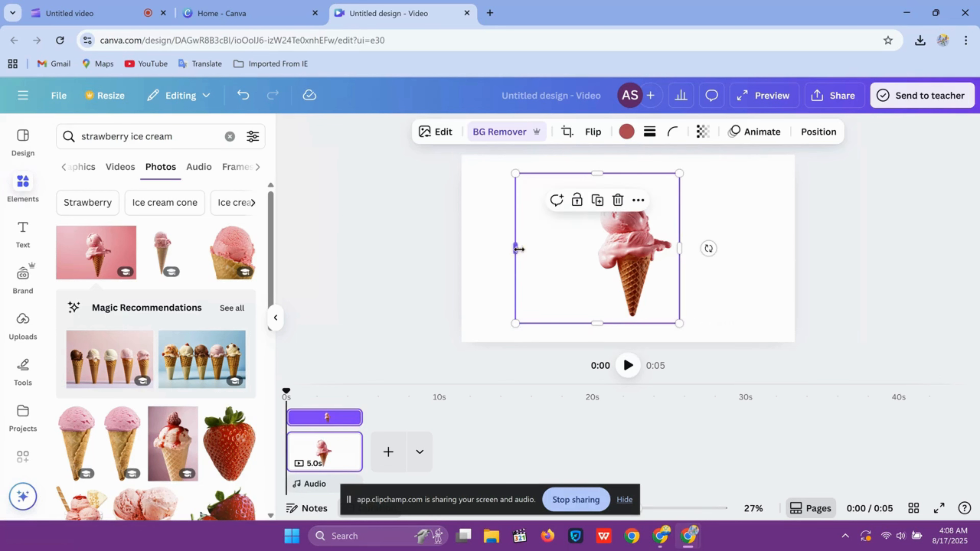
left_click_drag(518, 249, 587, 250)
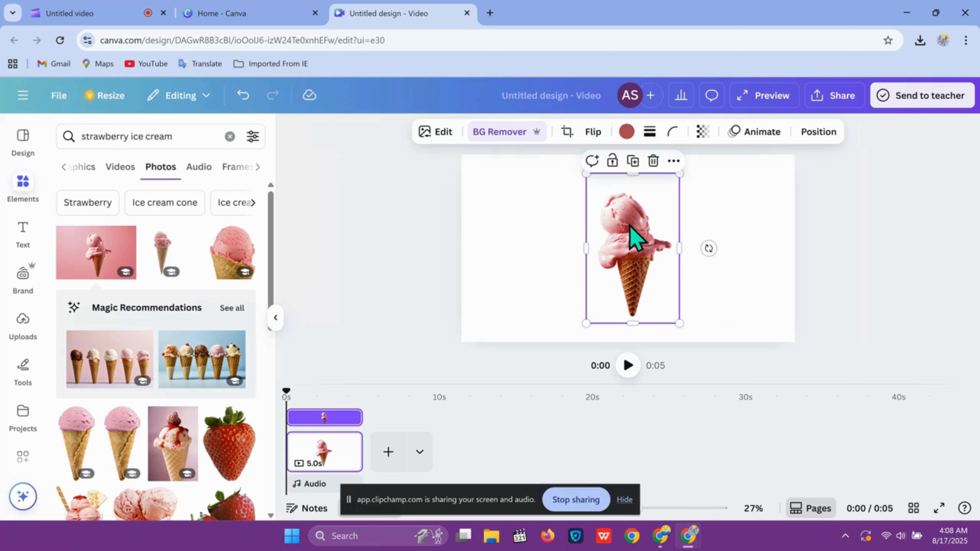
left_click_drag(637, 178, 636, 183)
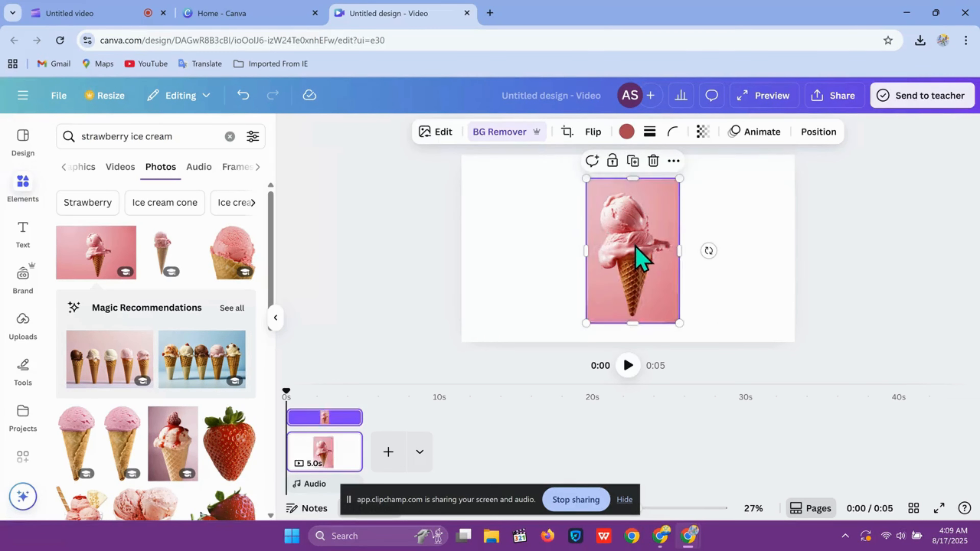
mouse_move(636, 247)
left_mouse_down()
mouse_move(608, 246)
mouse_move(622, 255)
left_mouse_up()
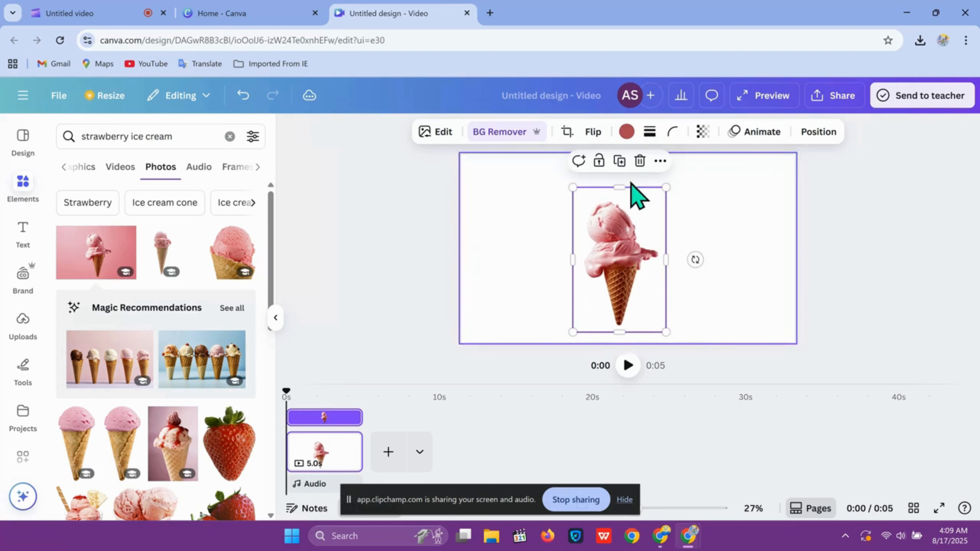
left_click_drag(665, 187, 696, 197)
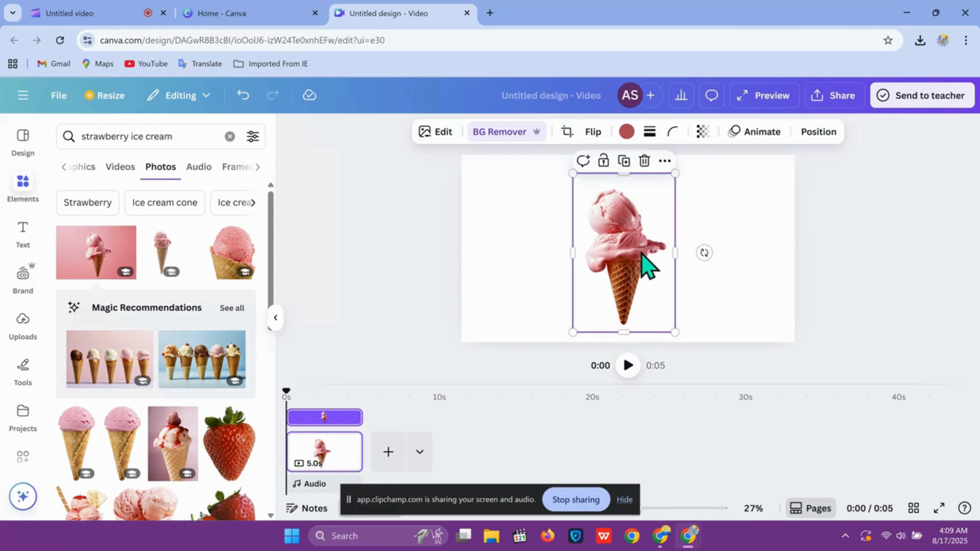
mouse_move(647, 268)
left_mouse_down()
mouse_move(635, 306)
mouse_move(651, 252)
left_mouse_up()
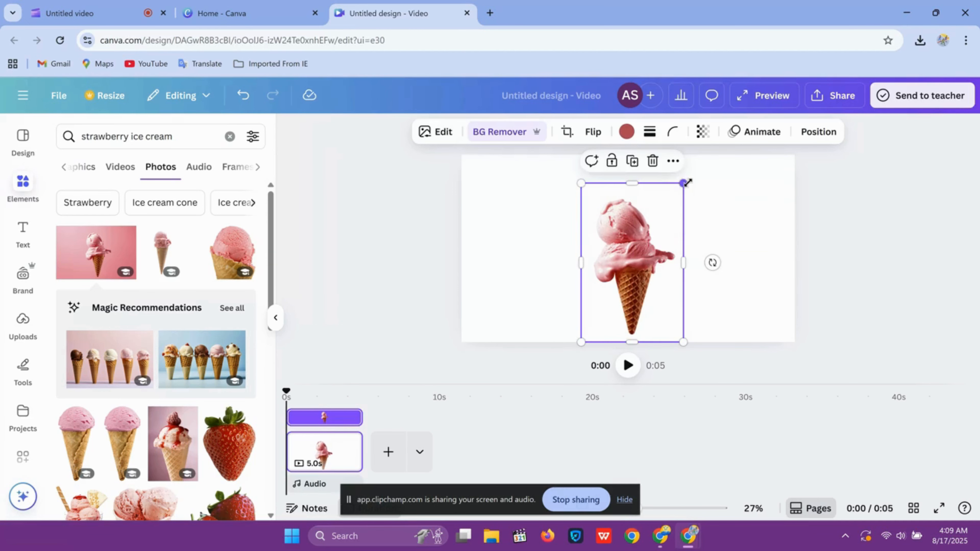
left_click_drag(687, 182, 719, 144)
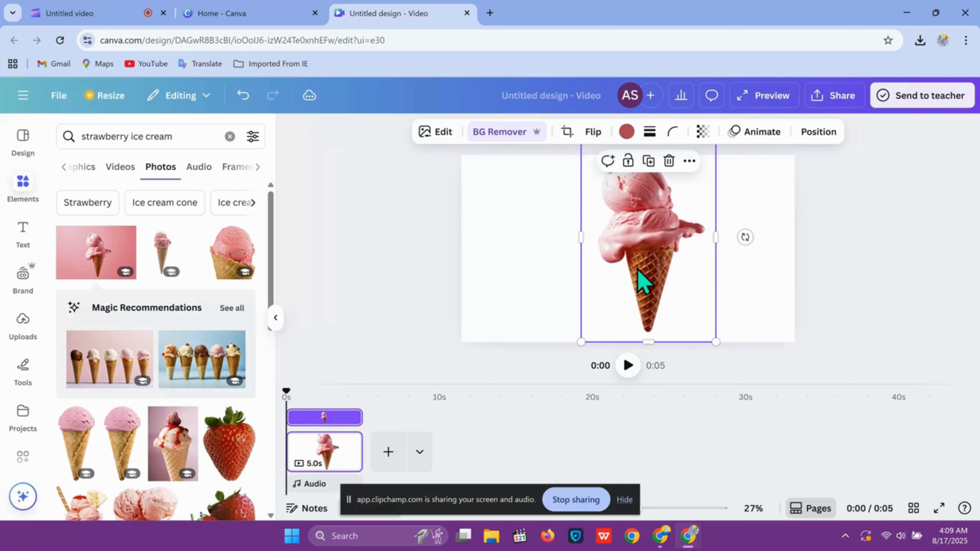
mouse_move(638, 270)
left_mouse_down()
mouse_move(628, 287)
mouse_move(638, 282)
left_mouse_up()
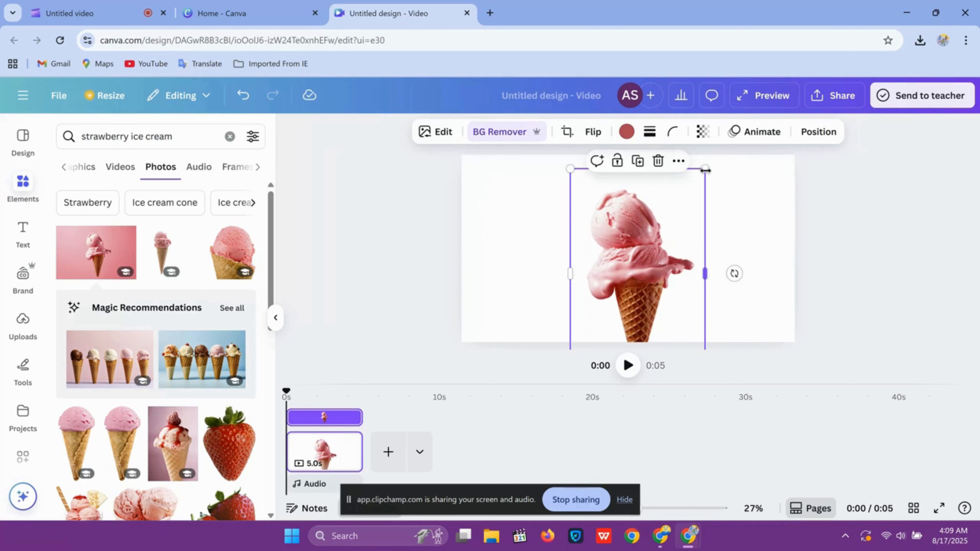
left_click_drag(706, 170, 717, 151)
mouse_move(640, 285)
left_mouse_down()
mouse_move(615, 285)
mouse_move(623, 289)
left_mouse_up()
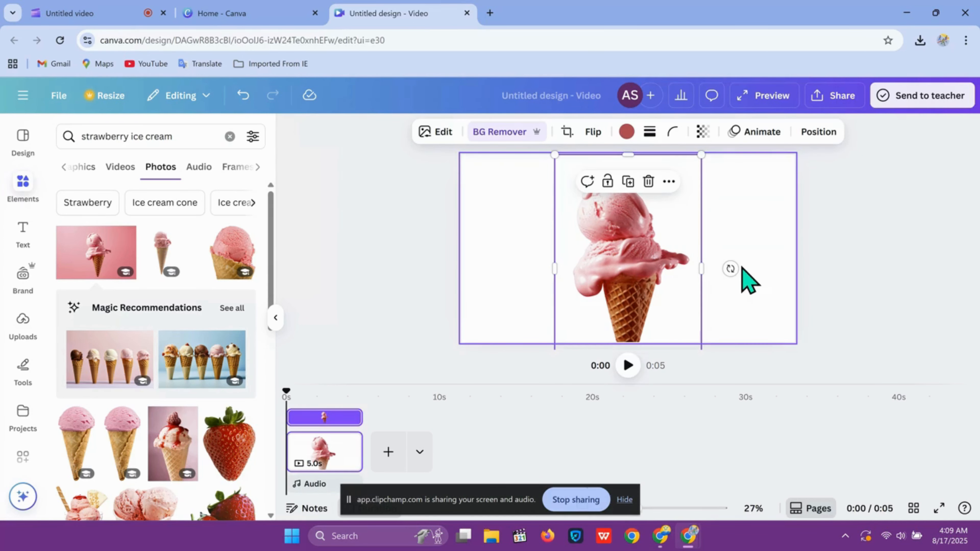
left_click(461, 277)
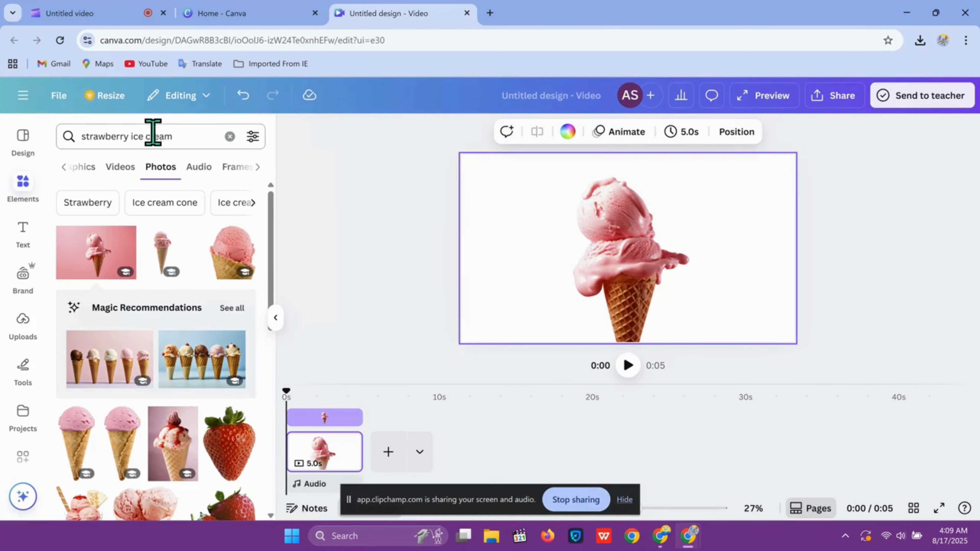
Search elements for pink background and set a light pink photo as the page background.
left_click(190, 137)
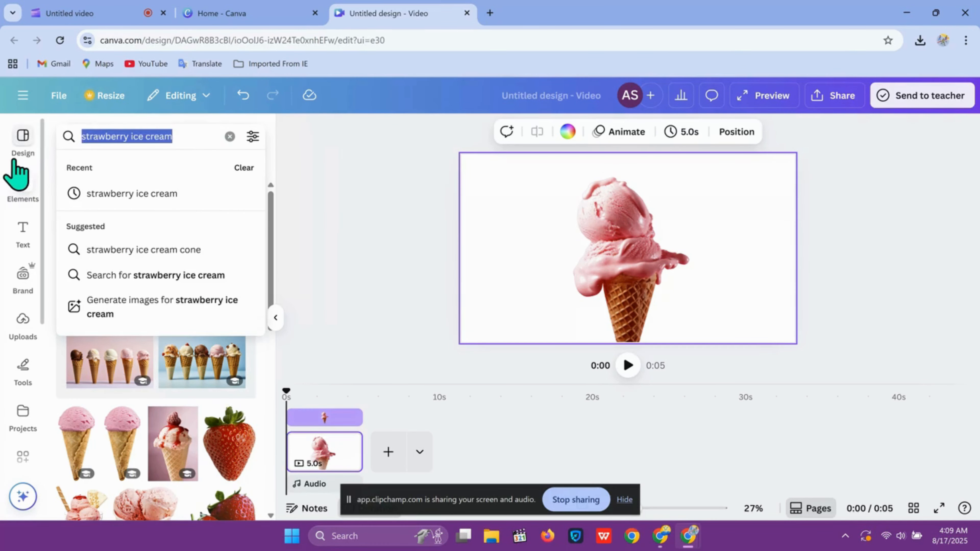
key("BackSpace")
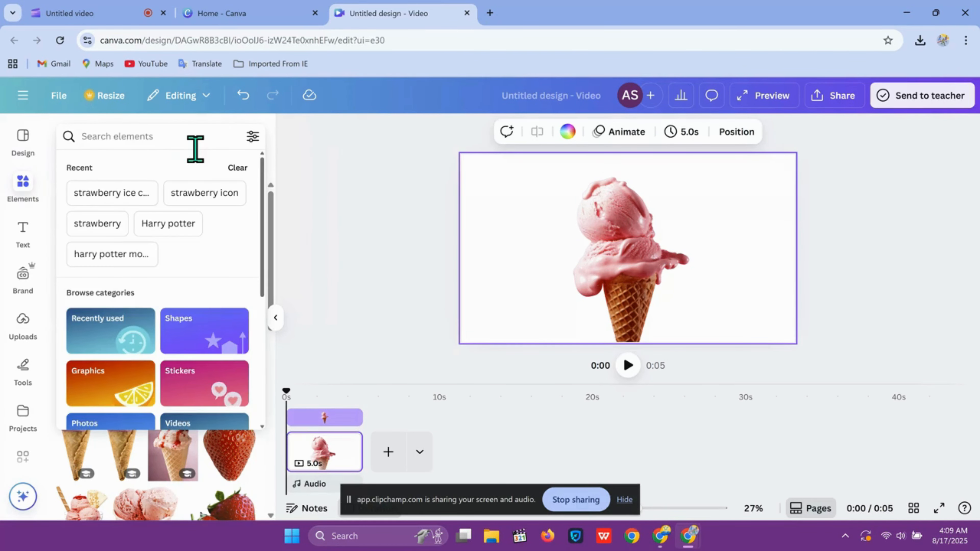
type("pin")
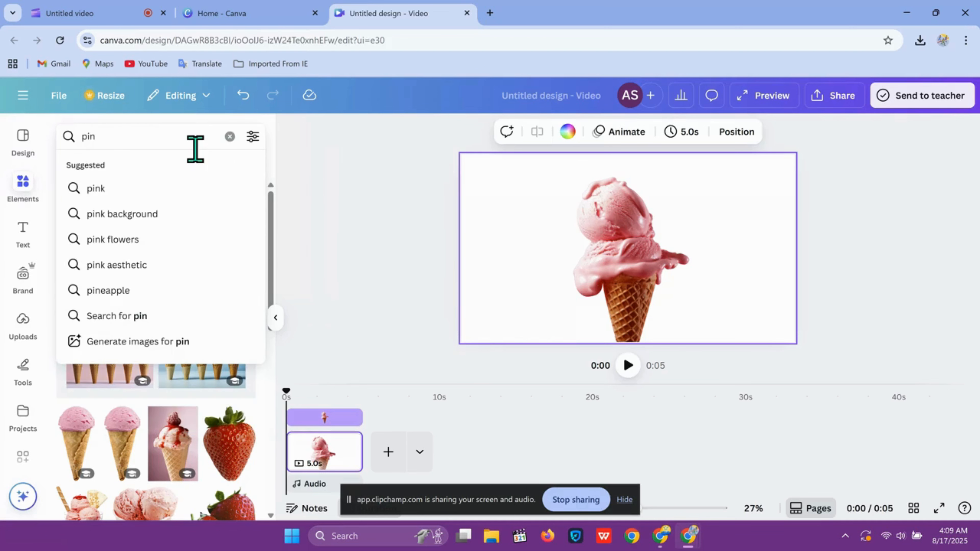
left_click(193, 213)
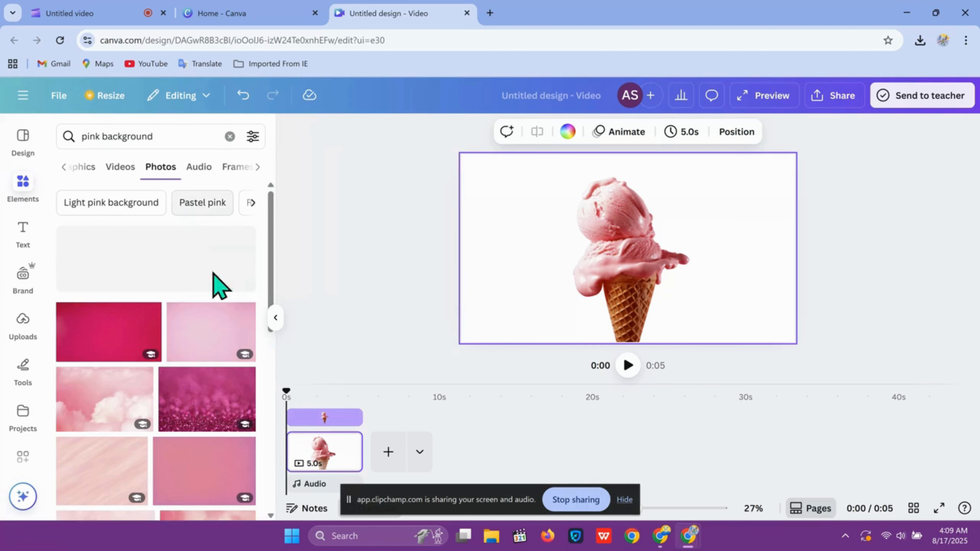
left_click(205, 339)
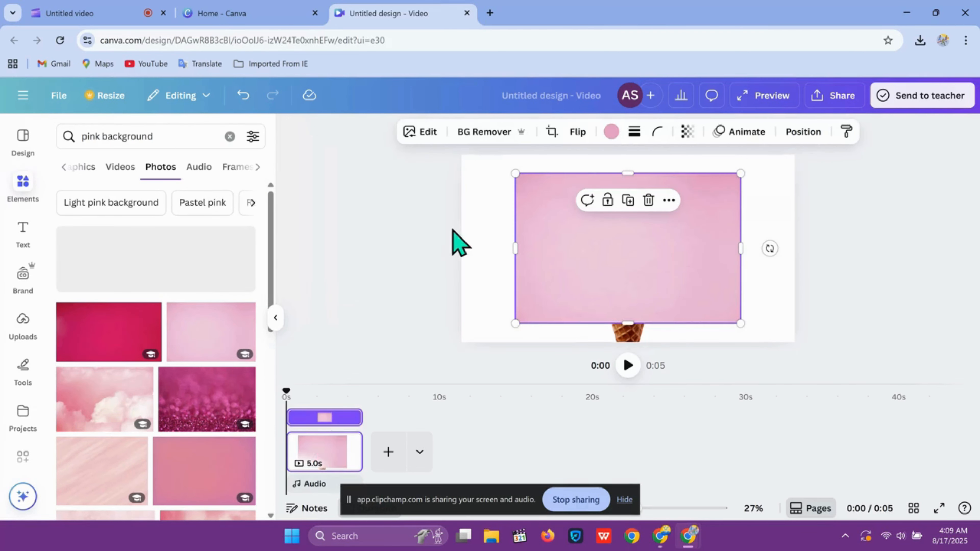
right_click(570, 270)
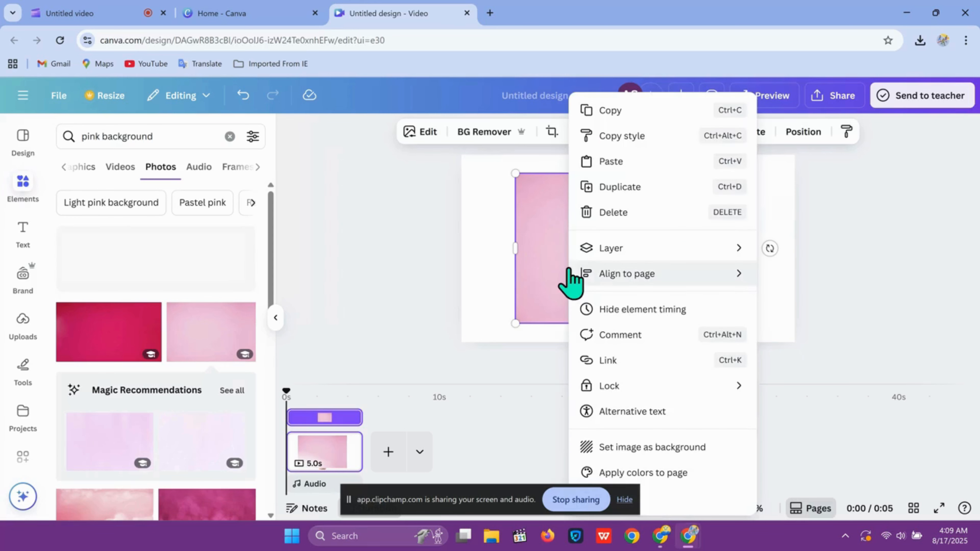
left_click(644, 448)
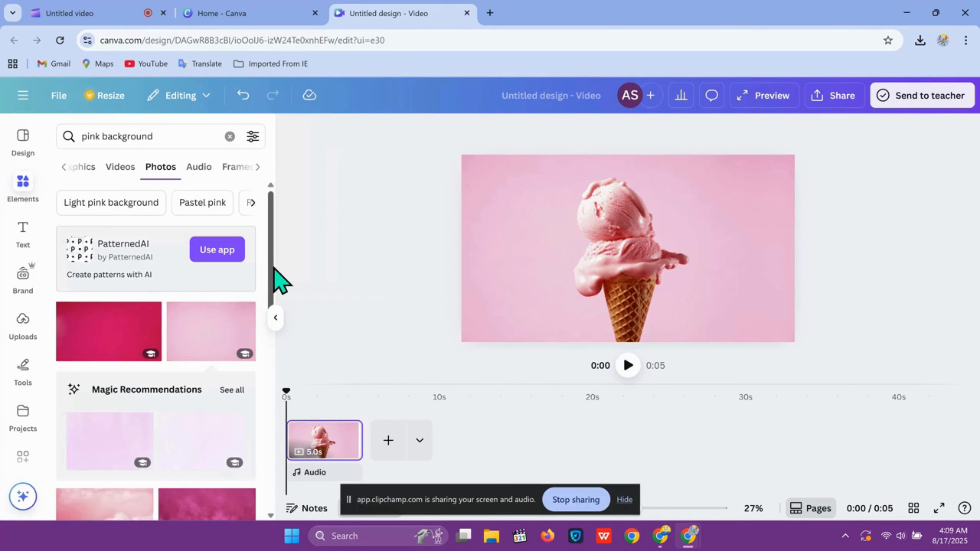
Add a new text box in the Agbalumo font from the text font search.
left_click_drag(172, 141, 128, 137)
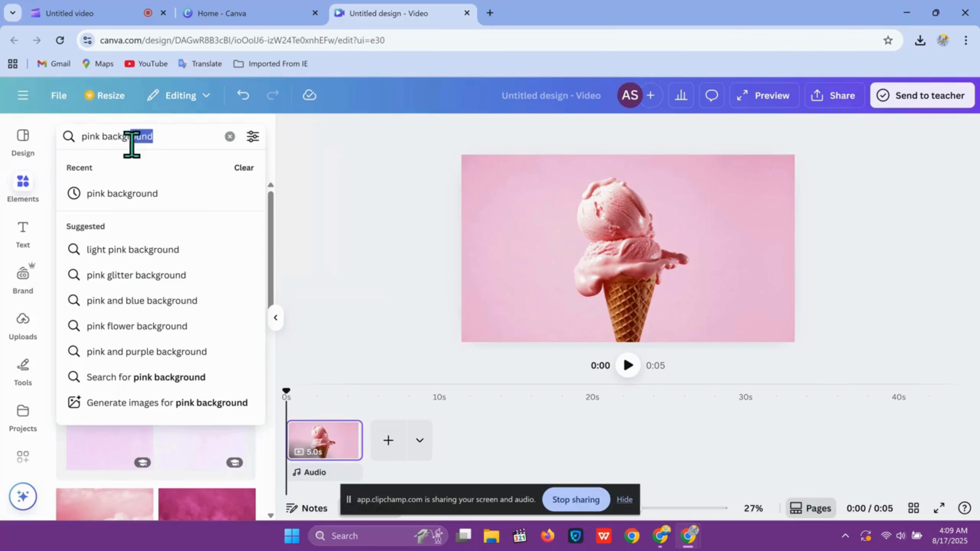
left_click(22, 232)
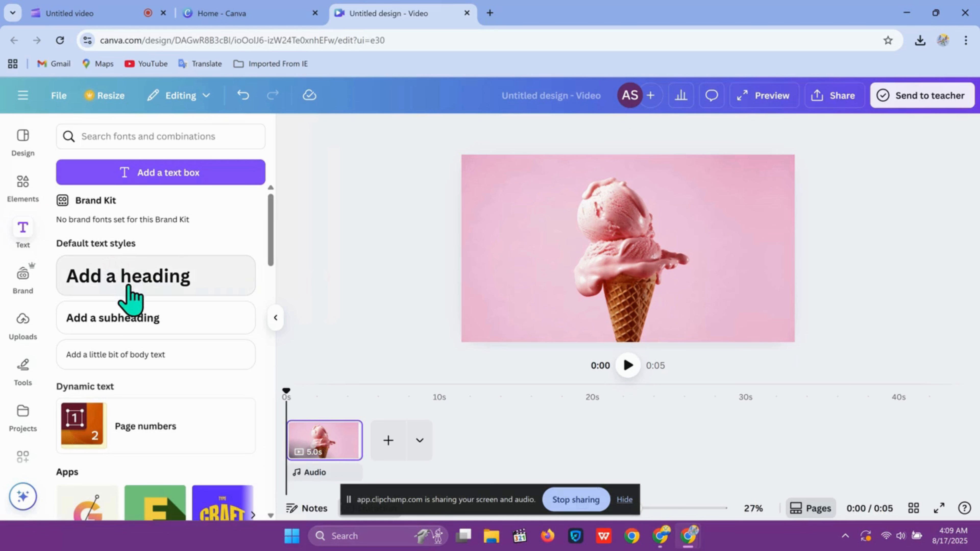
left_click(169, 143)
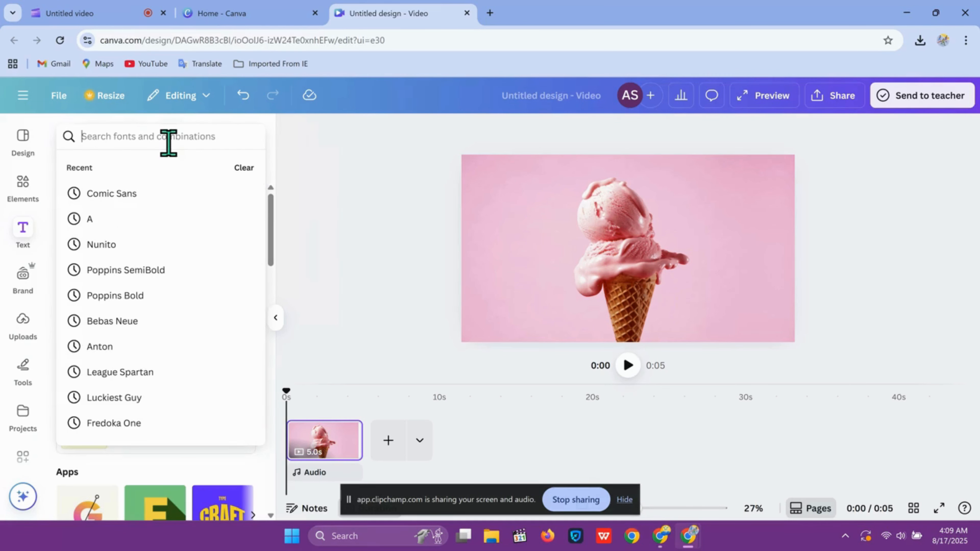
left_click(94, 219)
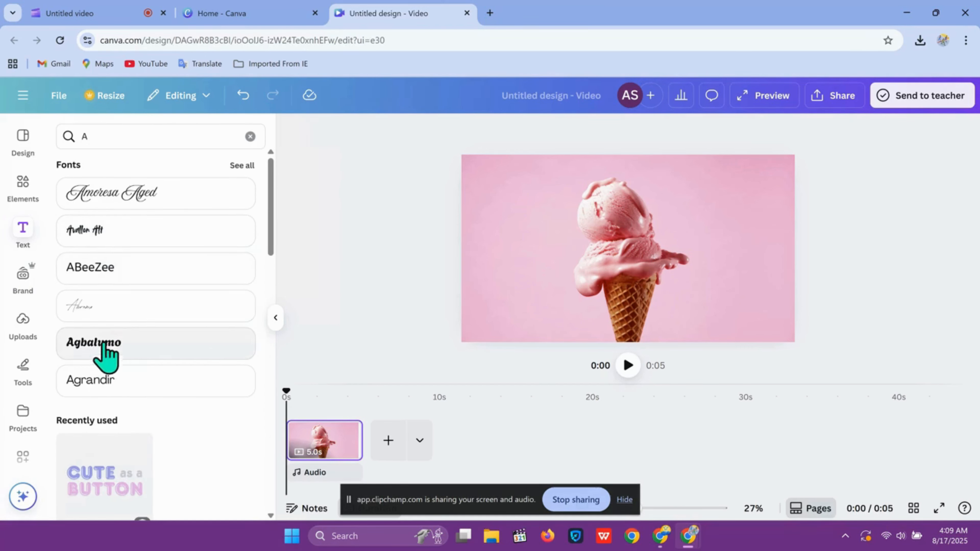
left_click(124, 350)
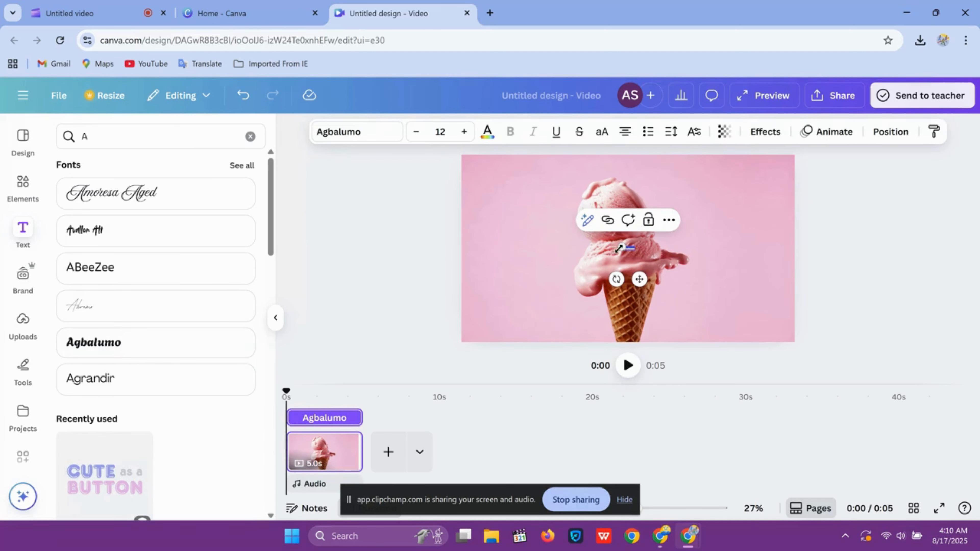
Replace the text box content with Strawberry, placed over the upper part of the ice cream.
left_click_drag(620, 244, 521, 217)
key("BackSpace")
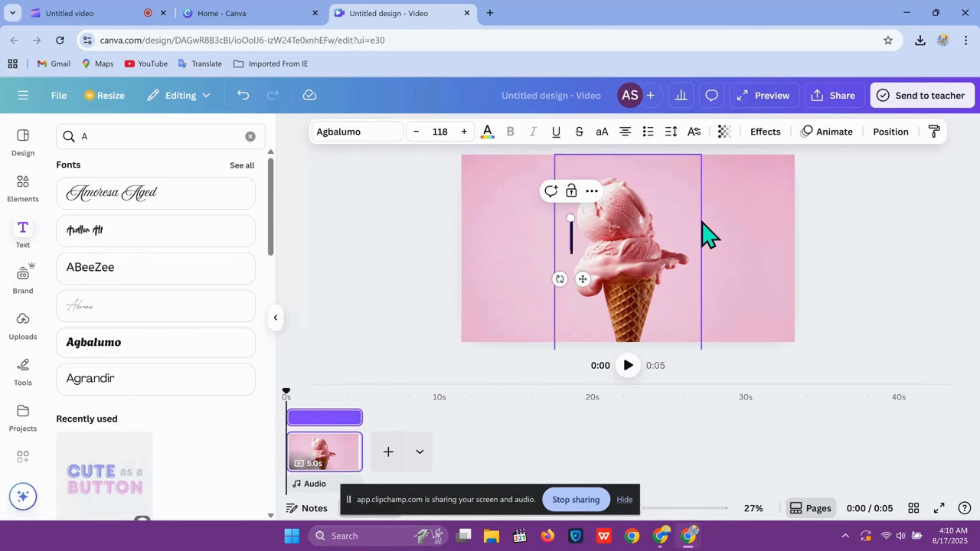
type("S")
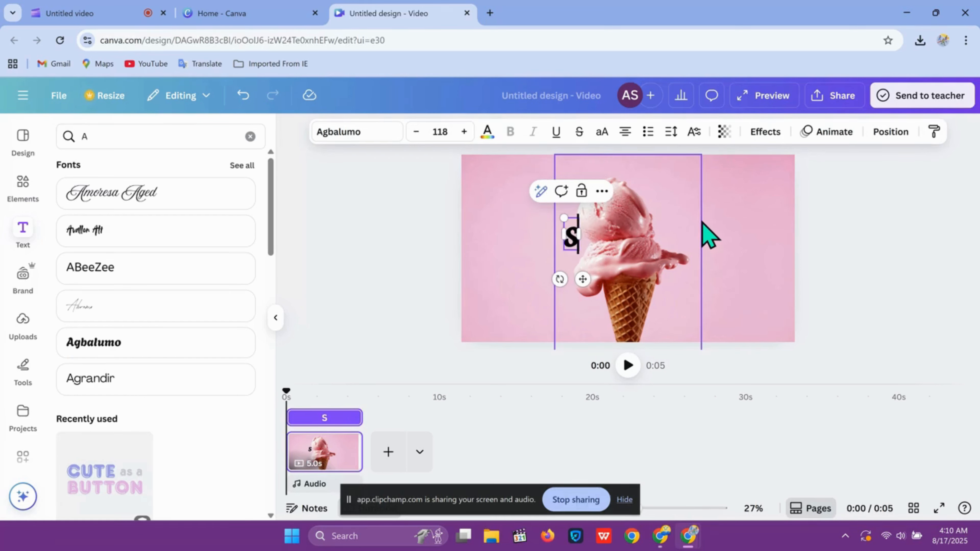
type("t")
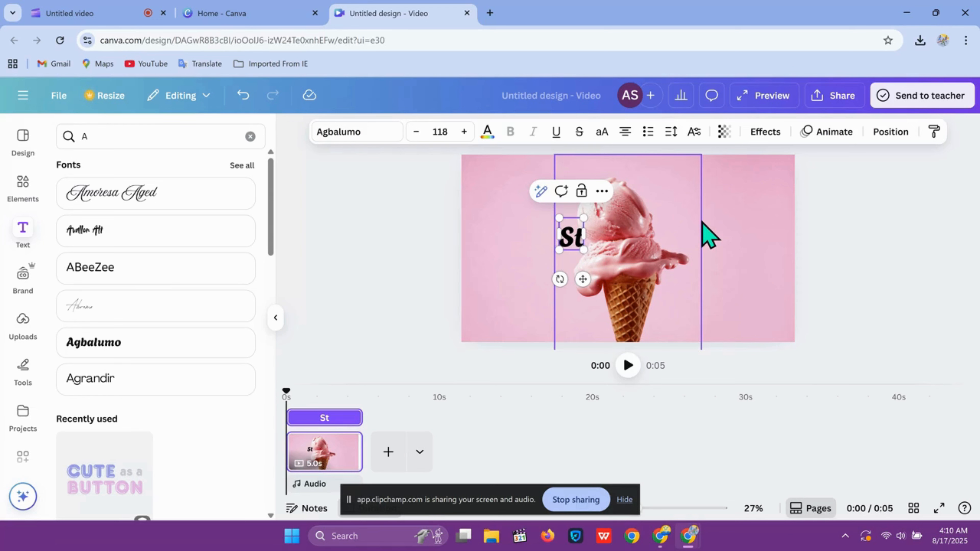
type("ra")
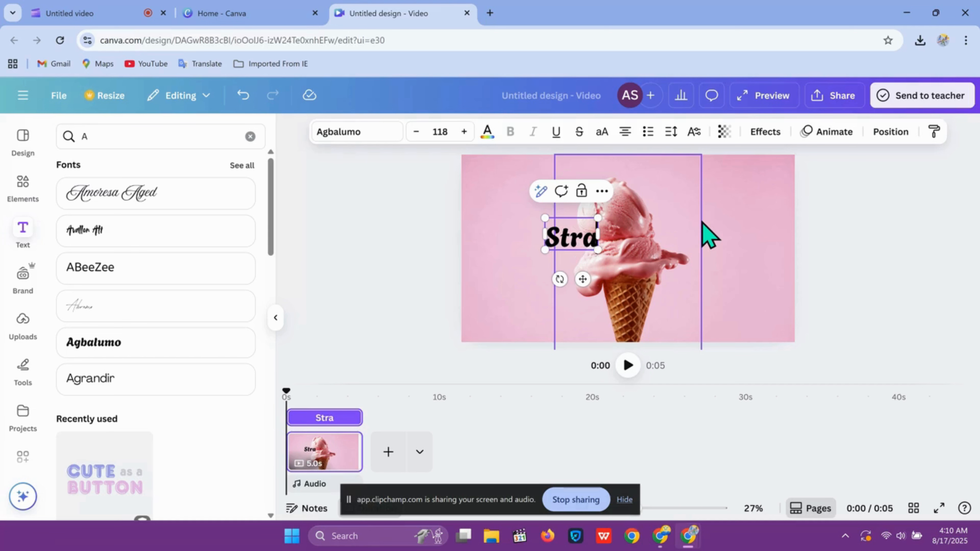
type("wbe")
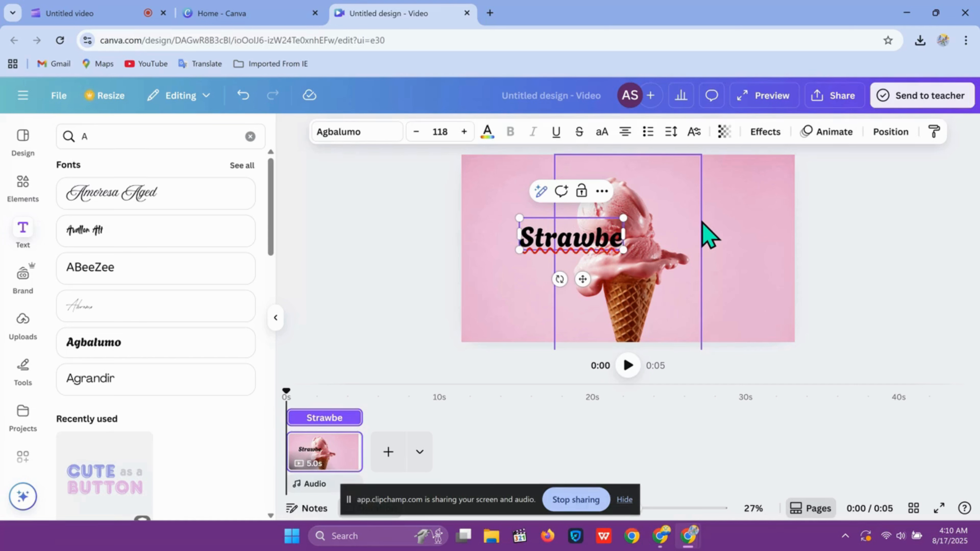
type("rr")
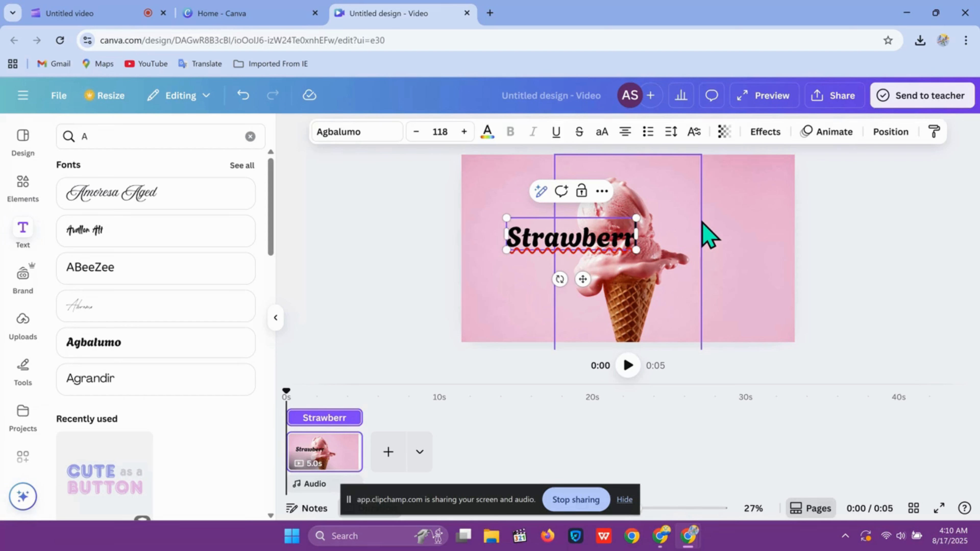
type("y")
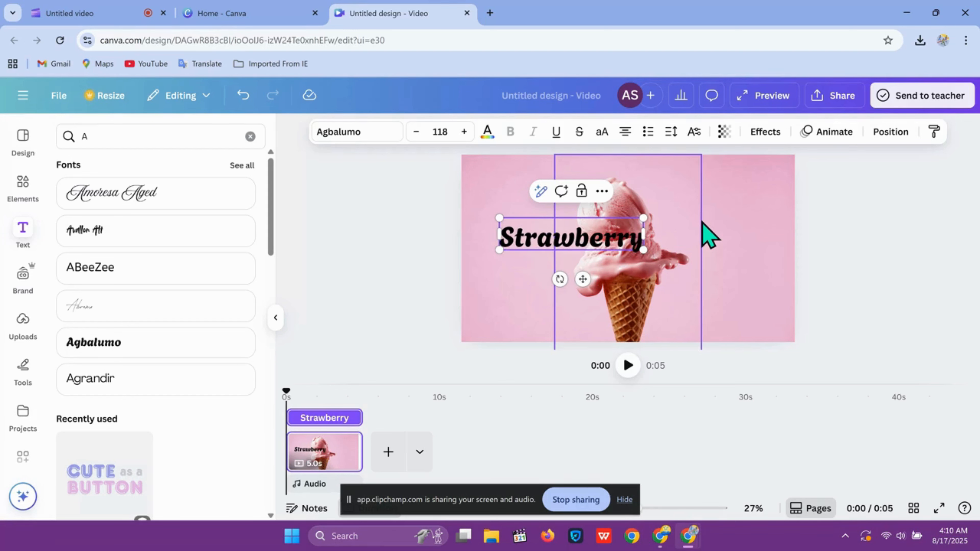
left_click(23, 184)
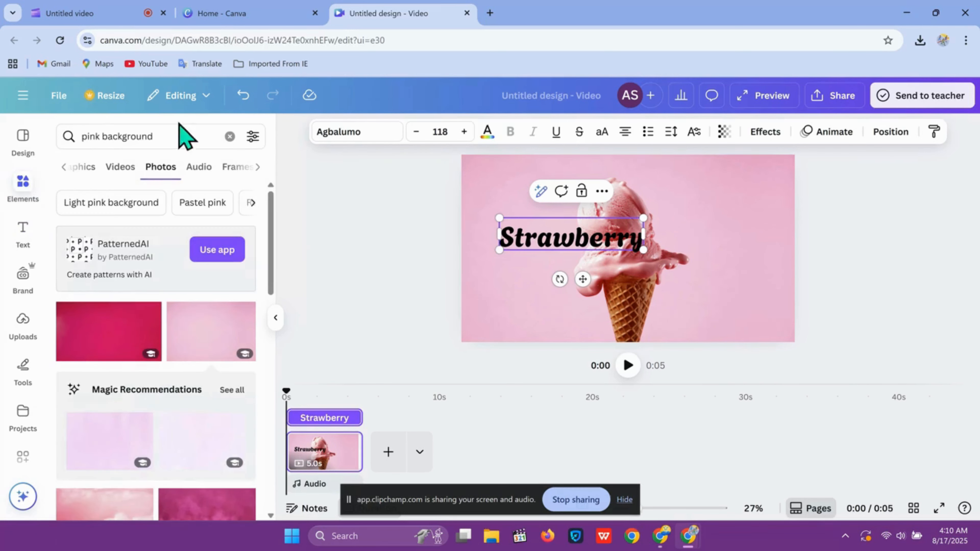
left_click(175, 136)
left_click(18, 185)
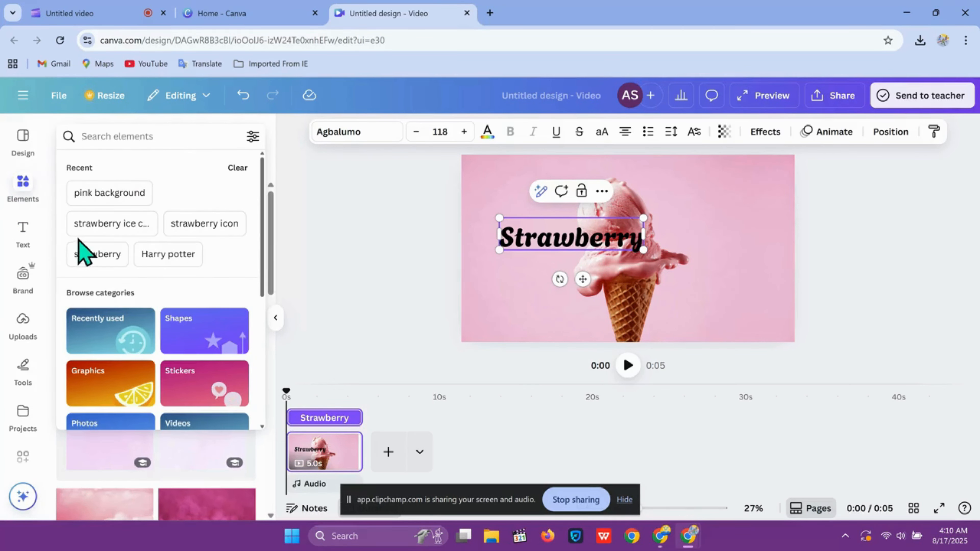
left_click(18, 230)
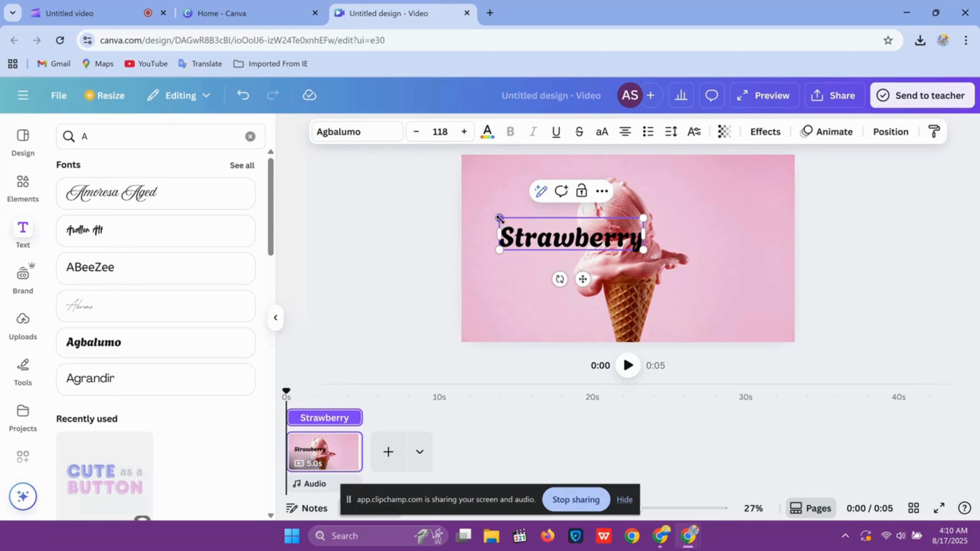
Enlarge the Strawberry title to size 242 and centre it across the upper part of the ice cream.
left_click_drag(499, 218, 342, 189)
left_click(593, 295)
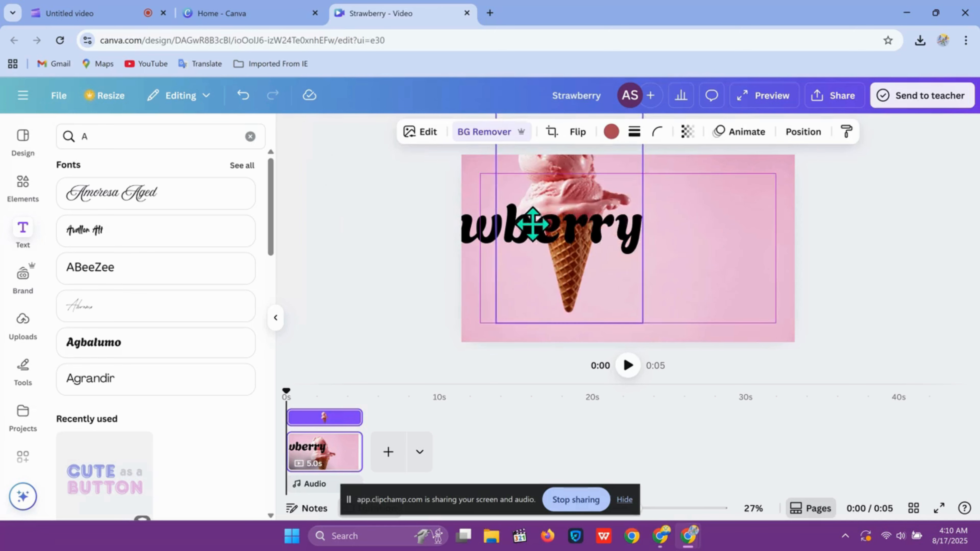
left_click_drag(600, 275, 600, 275)
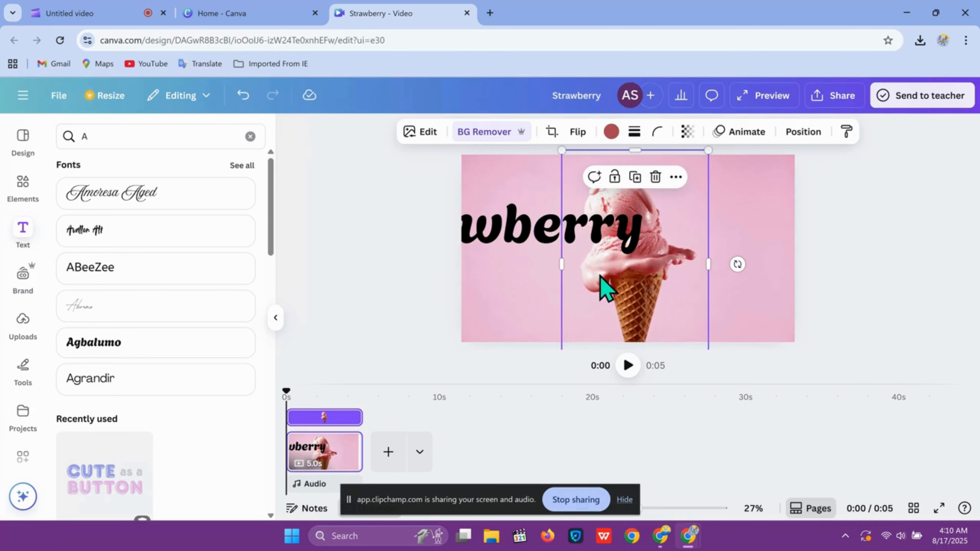
key("ctrl+z")
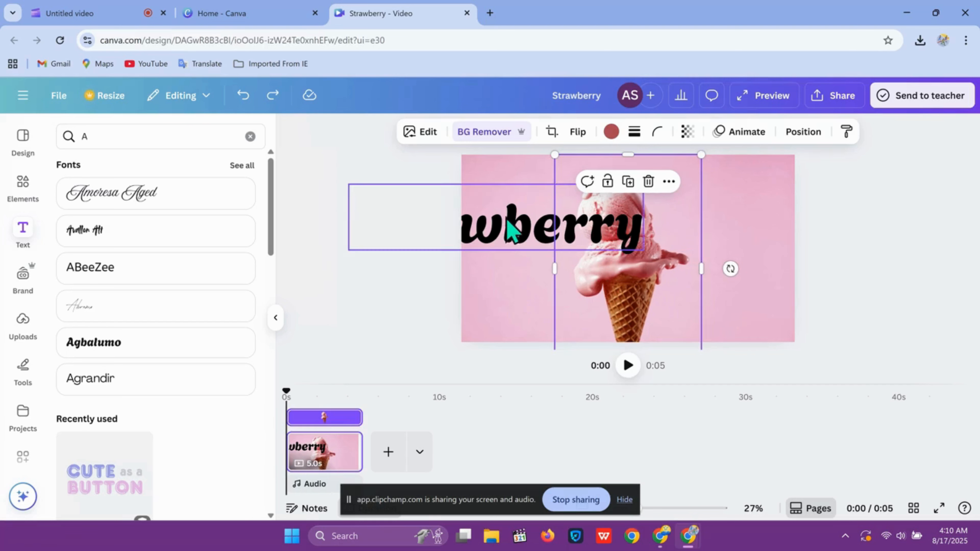
left_click_drag(512, 225, 643, 231)
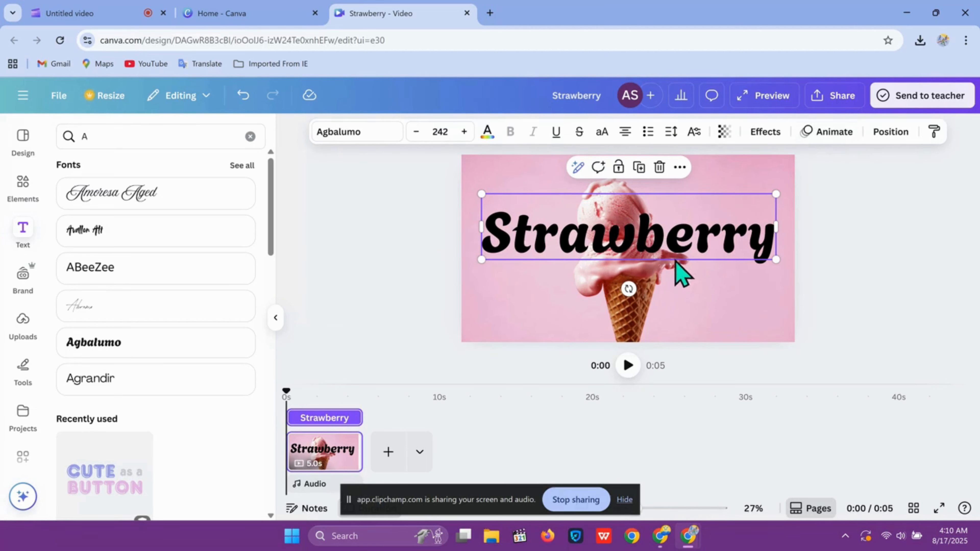
Duplicate the title and give the copy a Hollow effect with thickness 53.
right_click(663, 247)
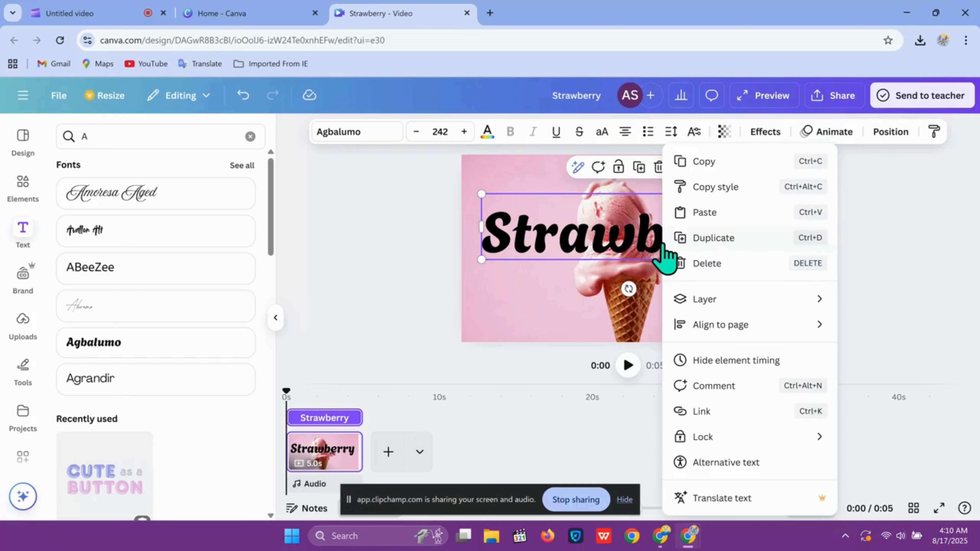
left_click(702, 242)
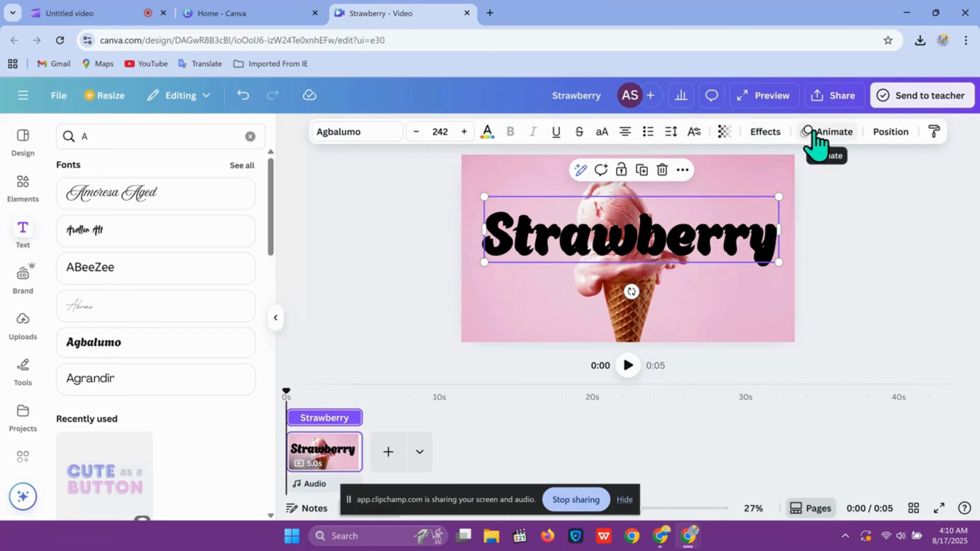
left_click(760, 151)
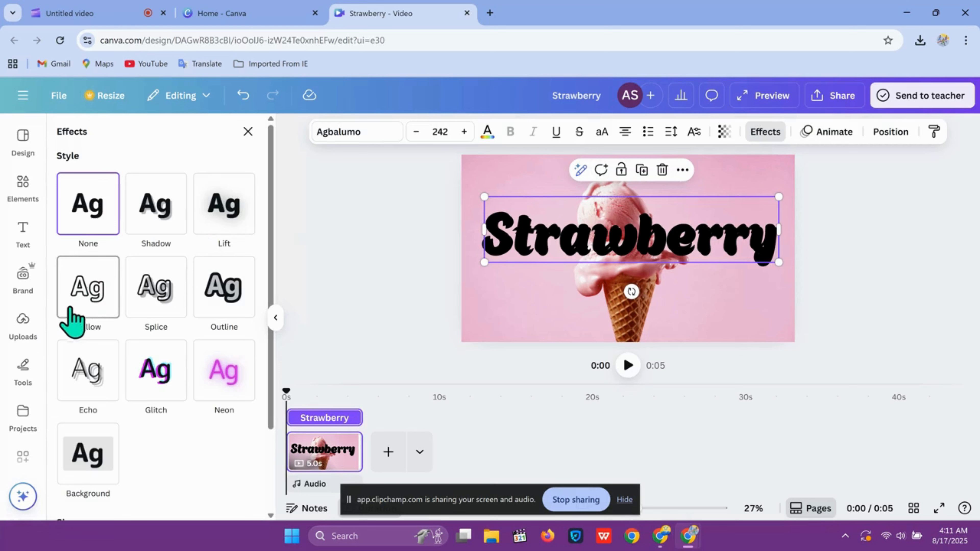
left_click(92, 297)
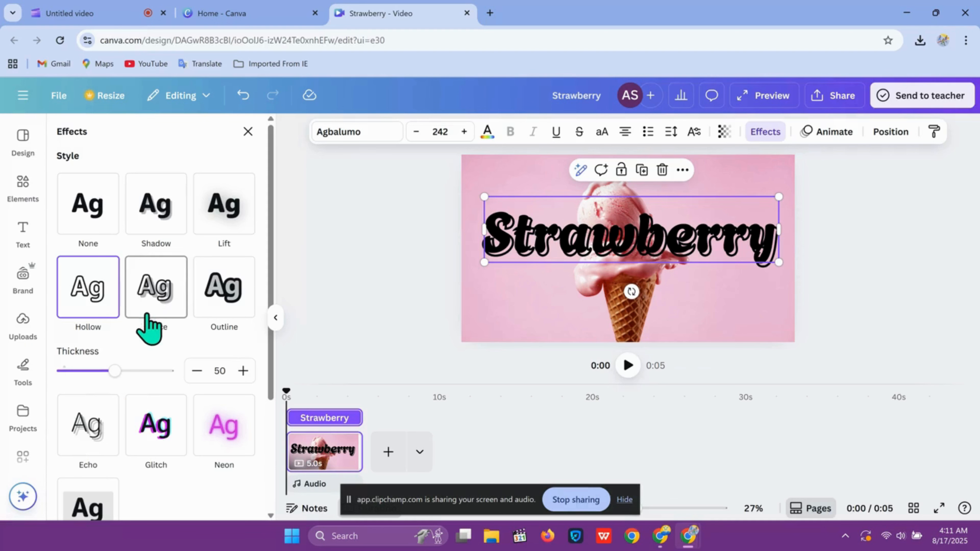
mouse_move(115, 371)
left_mouse_down()
mouse_move(89, 370)
mouse_move(151, 370)
mouse_move(103, 370)
mouse_move(126, 372)
mouse_move(117, 371)
left_mouse_up()
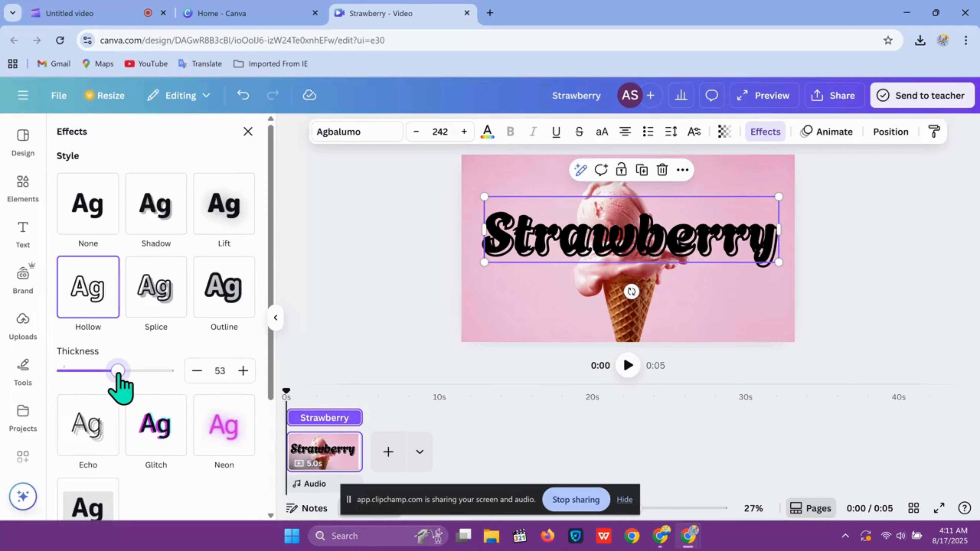
left_click(381, 340)
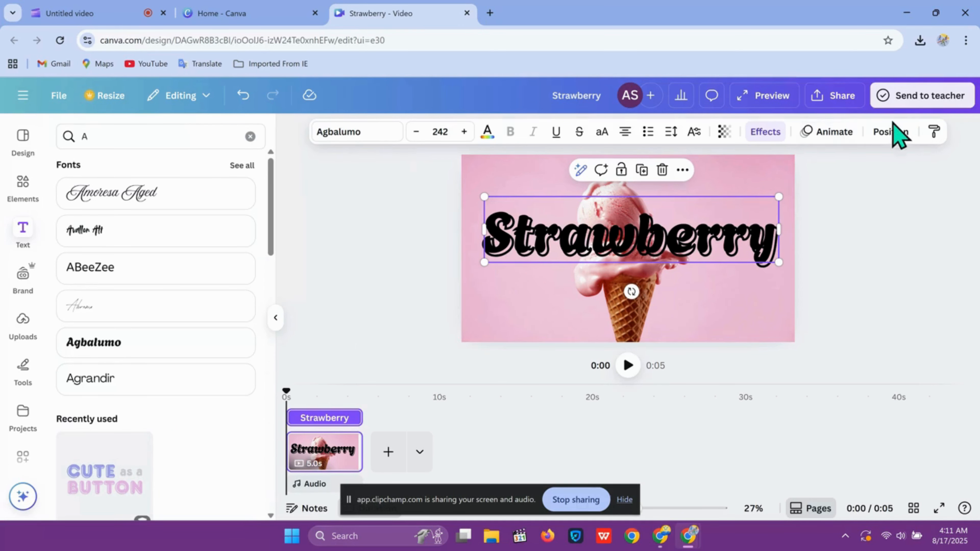
Reorder the layers so the ice cream sits above the filled title but below the hollow copy.
left_click(888, 133)
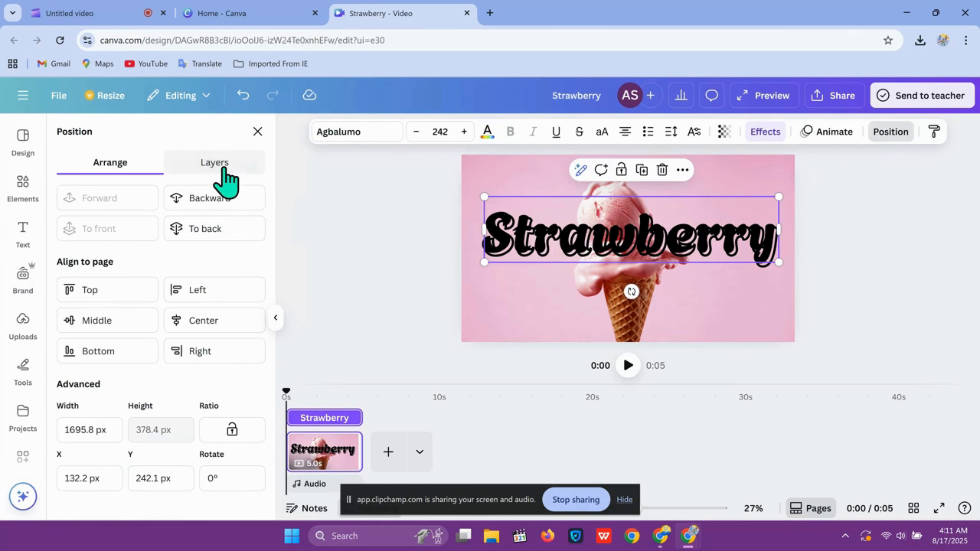
left_click(215, 163)
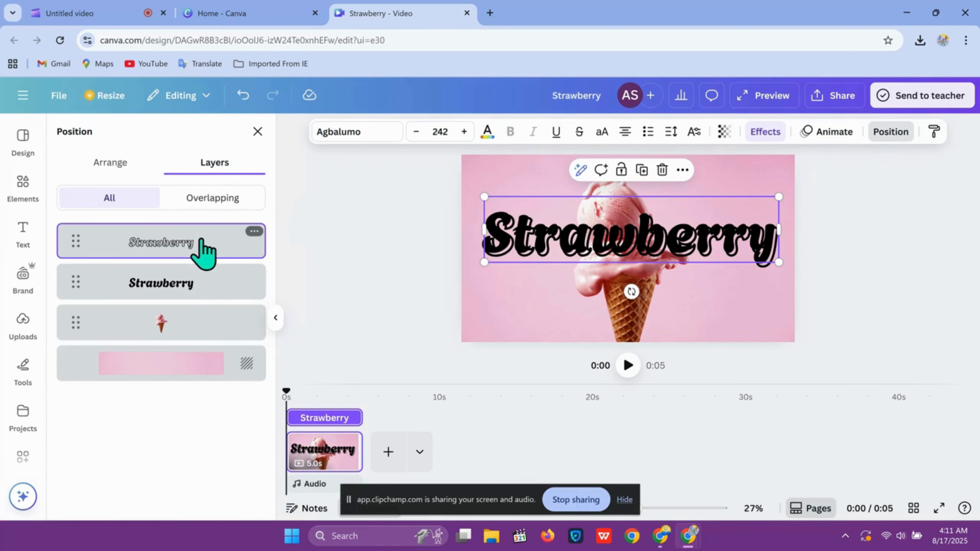
left_click_drag(192, 327, 204, 267)
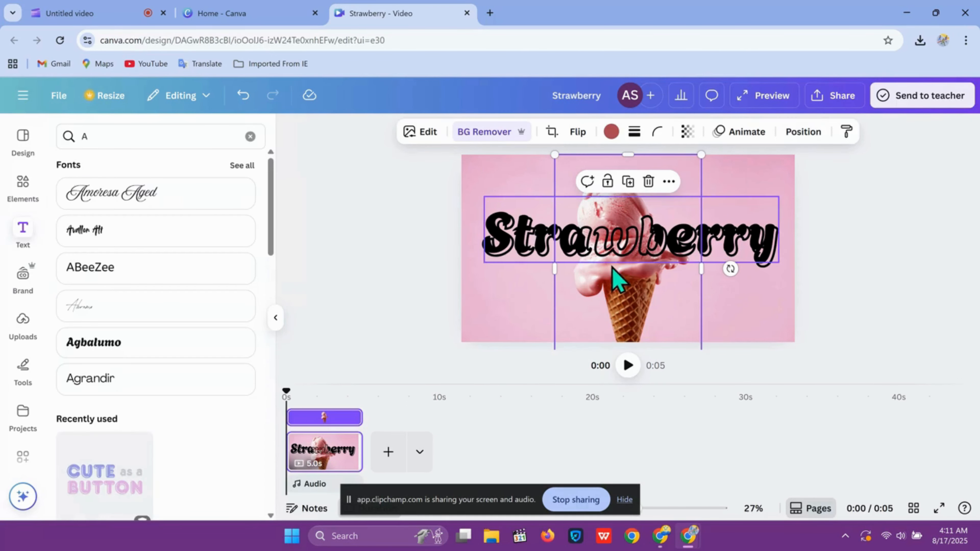
Align the hollow title copy exactly over the filled Strawberry title.
left_click(370, 288)
left_click(653, 283)
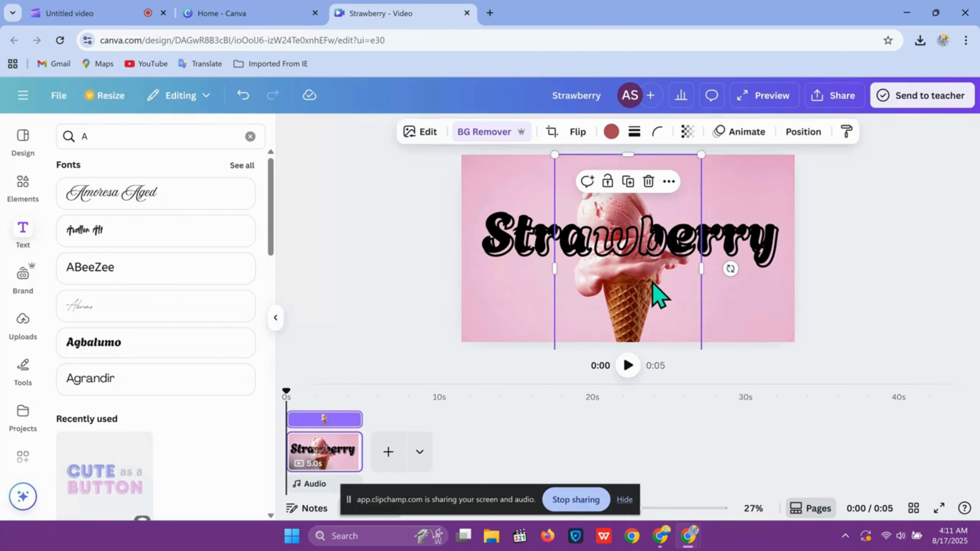
mouse_move(702, 262)
left_mouse_down()
mouse_move(724, 264)
mouse_move(702, 263)
left_mouse_up()
left_click(756, 247)
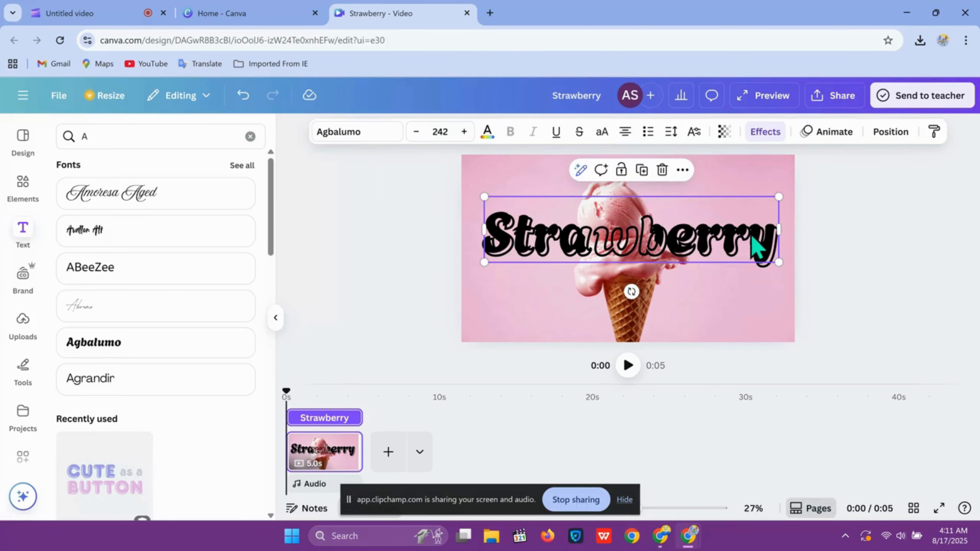
mouse_move(752, 236)
left_mouse_down()
mouse_move(739, 227)
mouse_move(759, 304)
mouse_move(736, 234)
mouse_move(740, 245)
left_mouse_up()
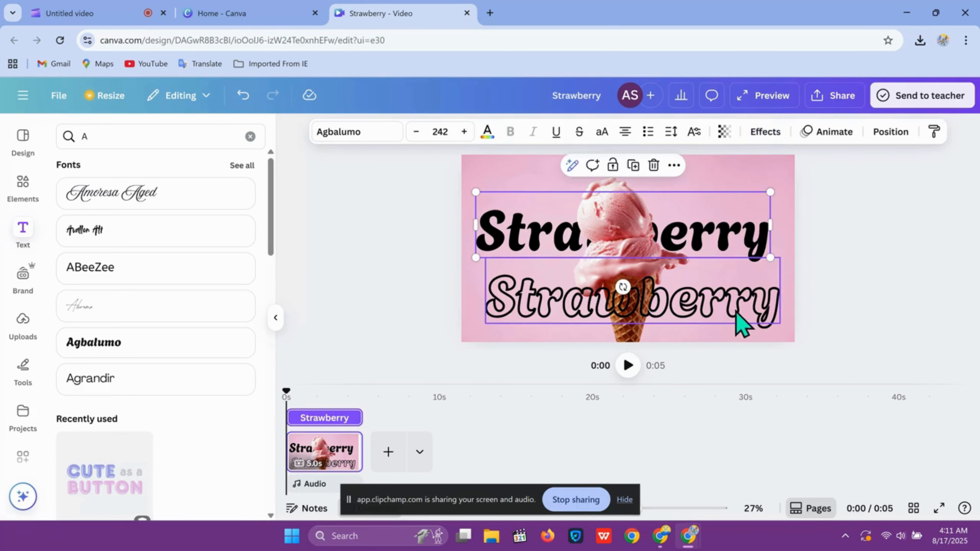
left_click(736, 311)
mouse_move(733, 304)
left_mouse_down()
mouse_move(728, 291)
mouse_move(729, 304)
left_mouse_up()
left_click_drag(731, 233, 736, 233)
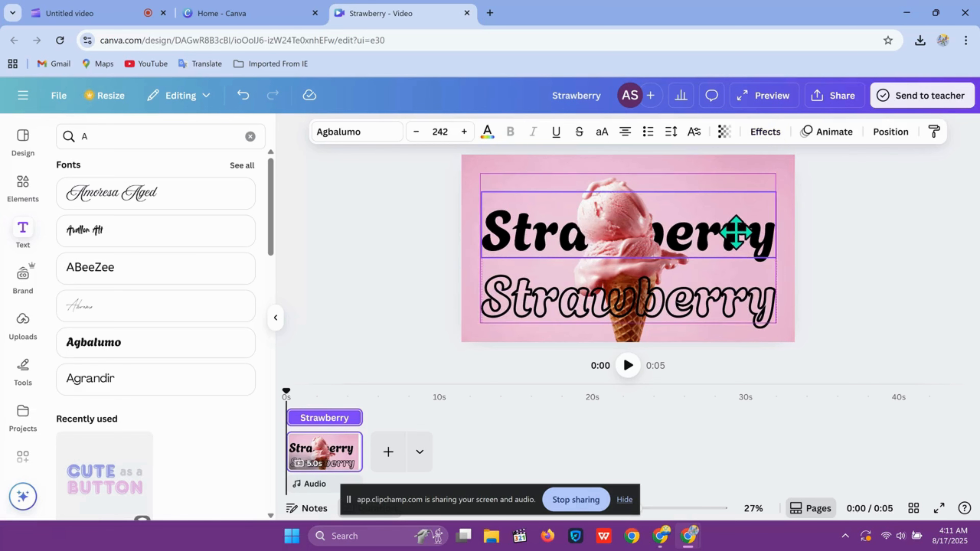
left_click(733, 305)
left_click_drag(733, 304, 728, 228)
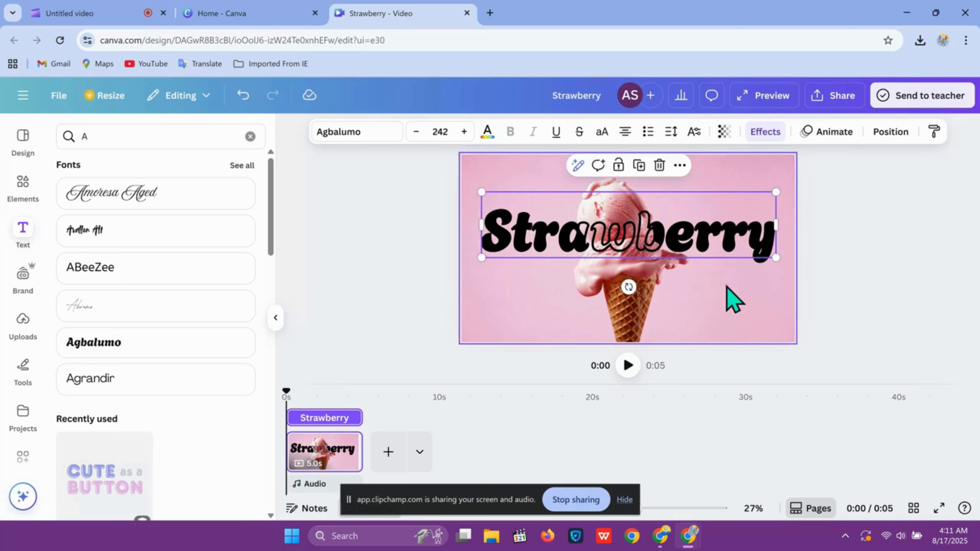
left_click(728, 289)
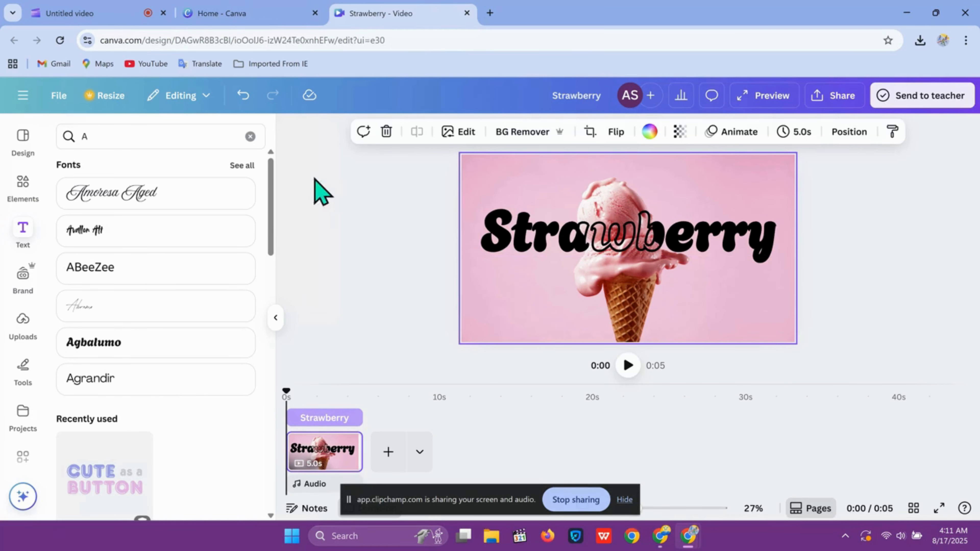
Search elements for strawberry and add a small, tilted strawberry photo near the canvas's top-left, above the title.
left_click(19, 193)
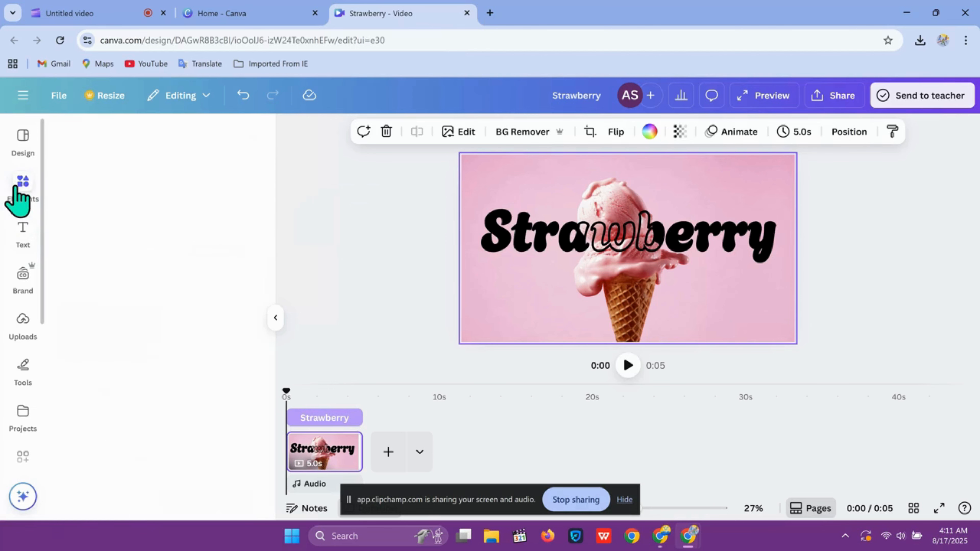
left_click(175, 138)
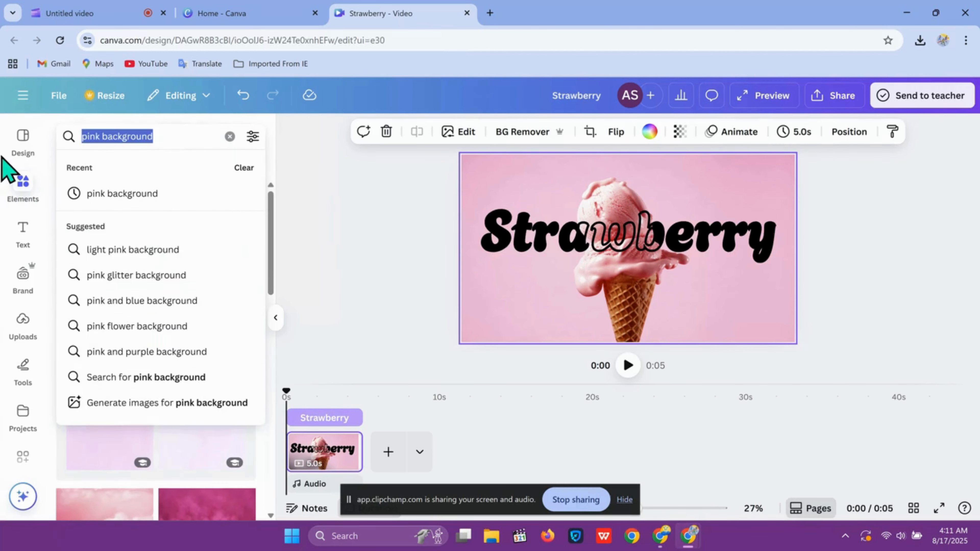
key("BackSpace")
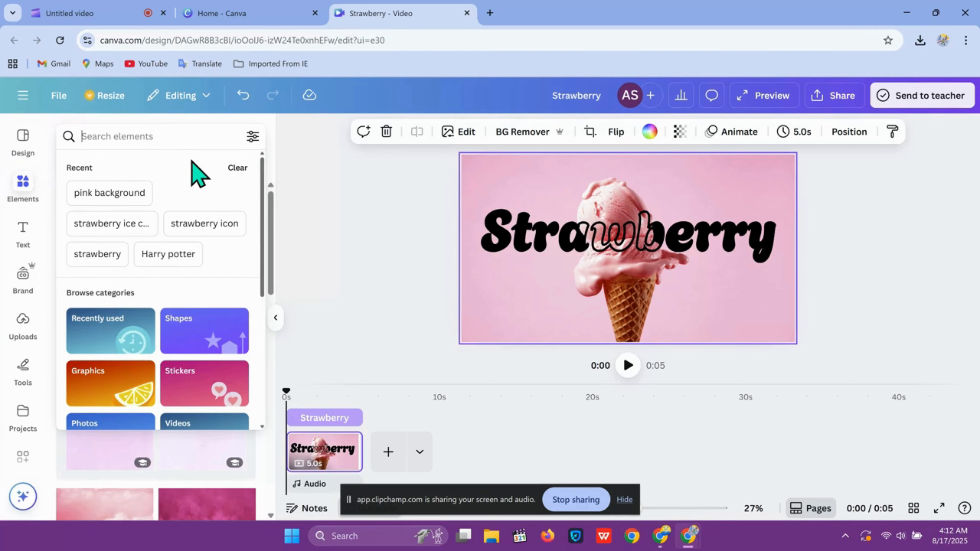
type("sjs")
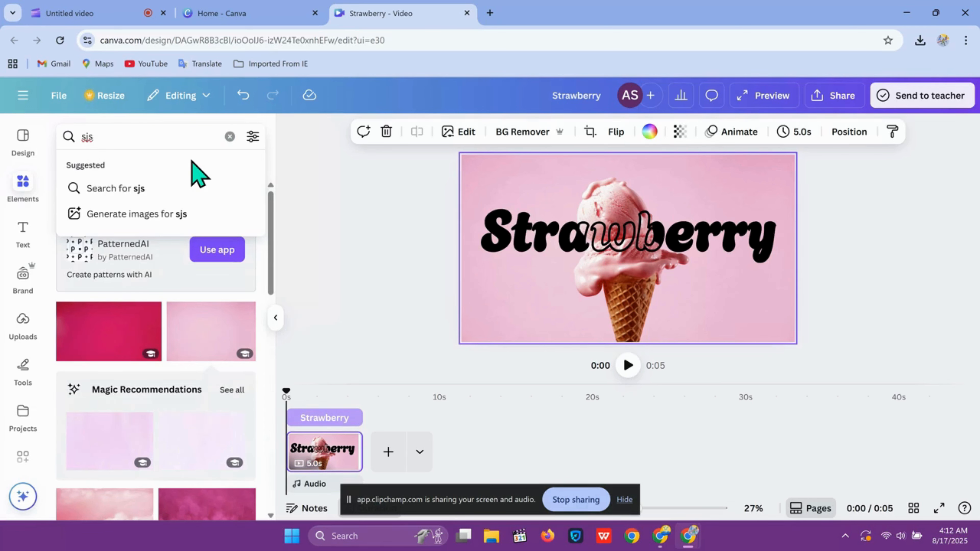
key("BackSpace")
key("BackSpace")
key("BackSpace")
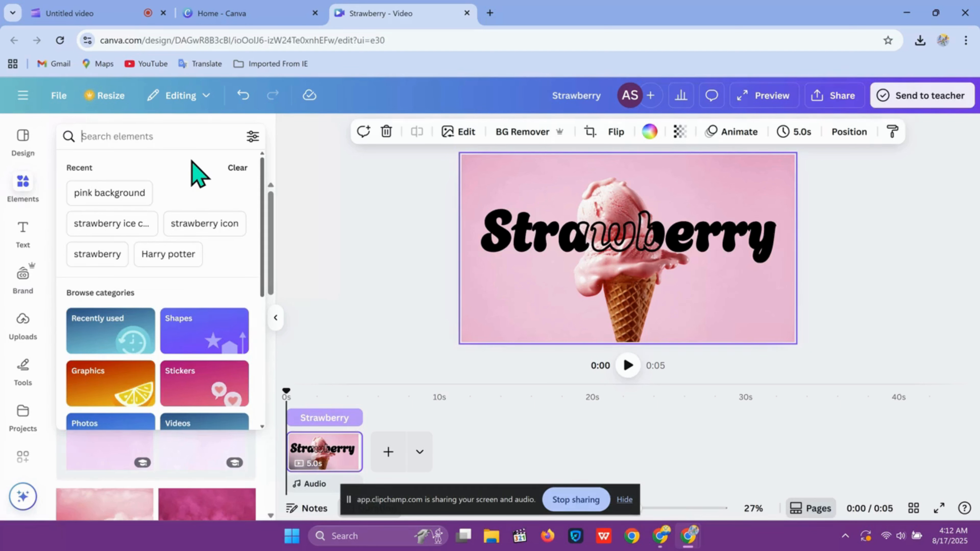
type("s")
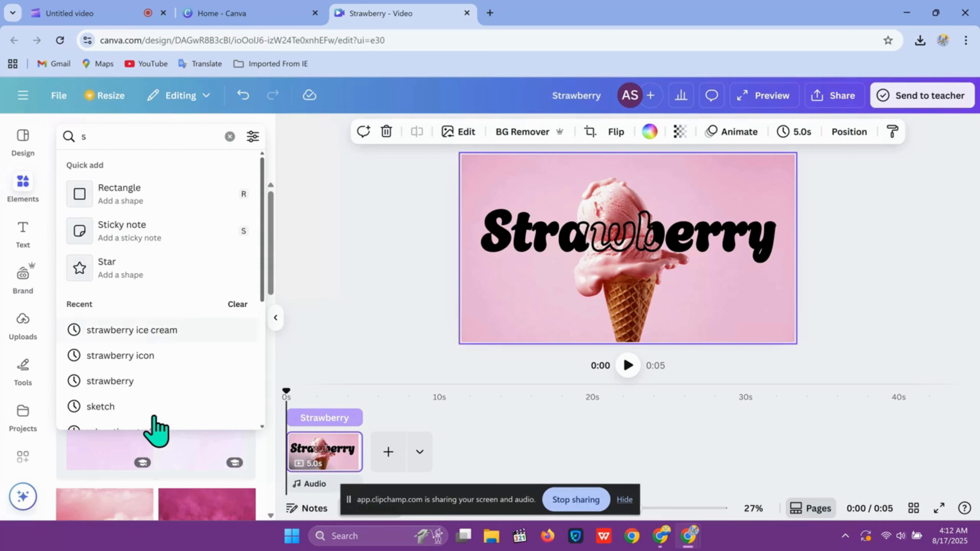
left_click(139, 383)
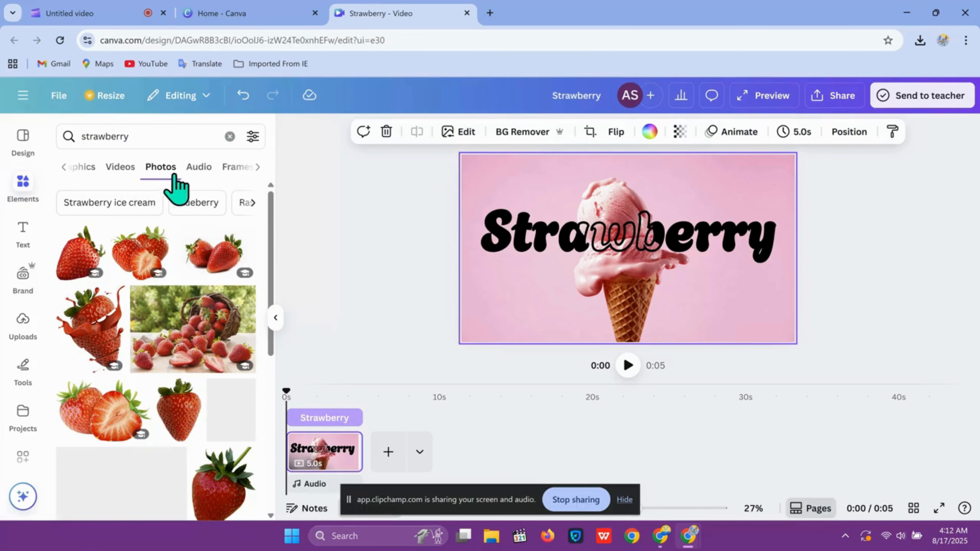
left_click(73, 269)
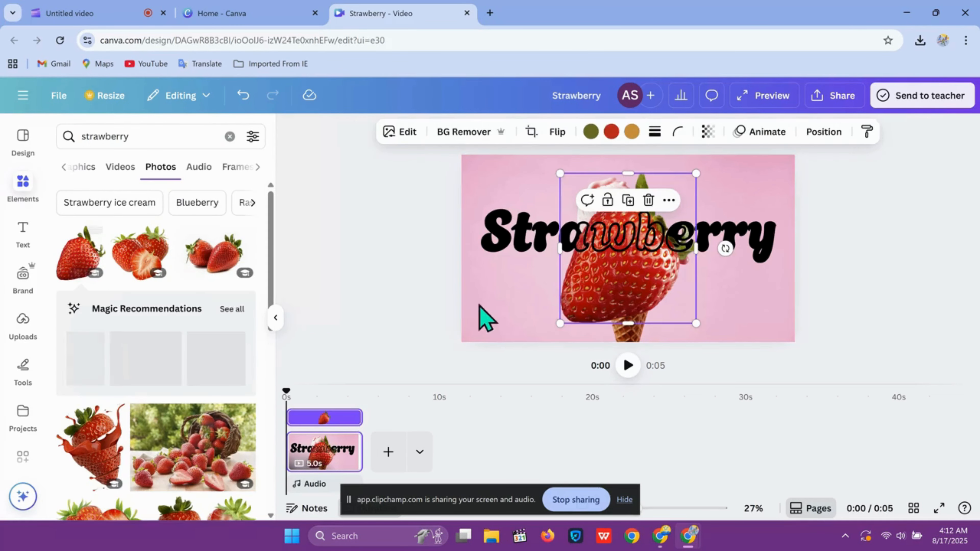
left_click_drag(697, 323, 553, 193)
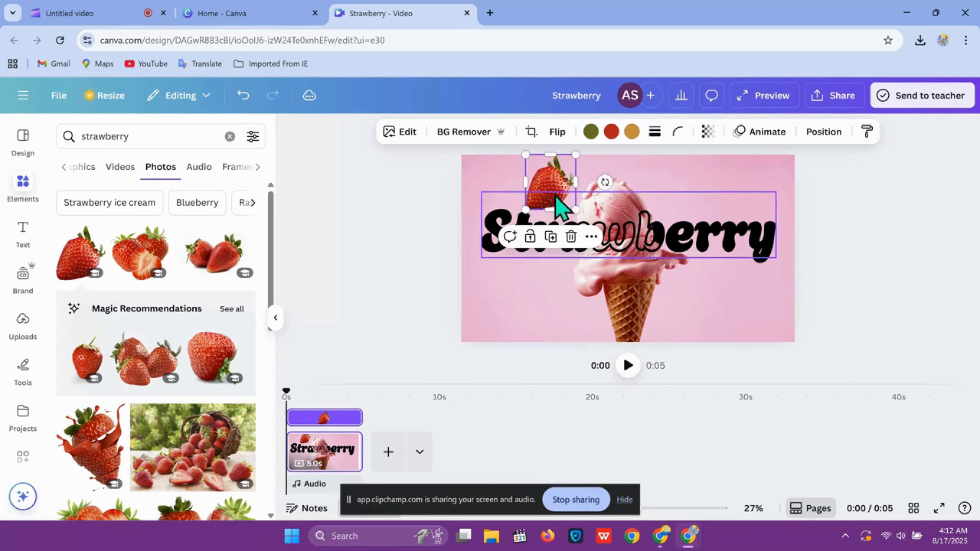
left_click_drag(513, 234, 547, 190)
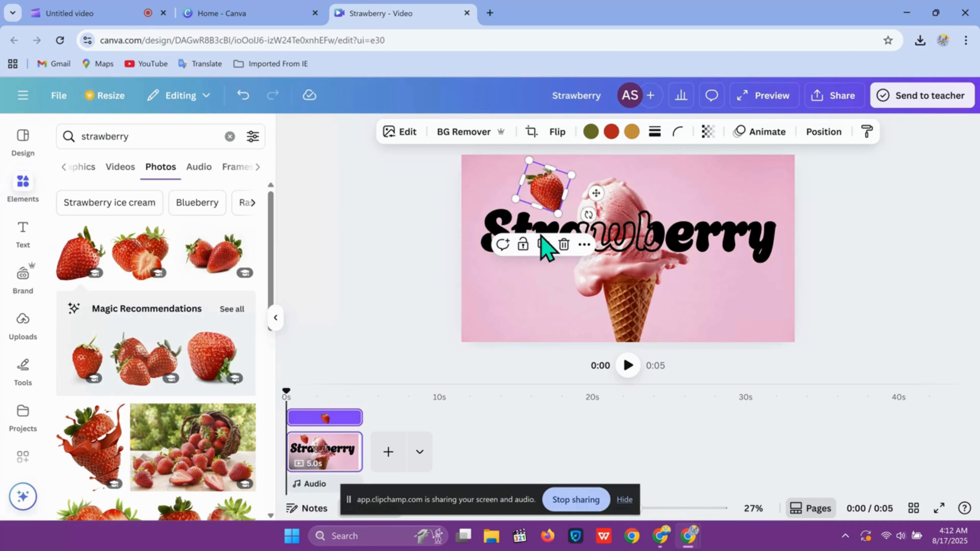
Duplicate the strawberry and move the copy to the upper right of the canvas.
left_click(542, 243)
left_click_drag(564, 202, 699, 240)
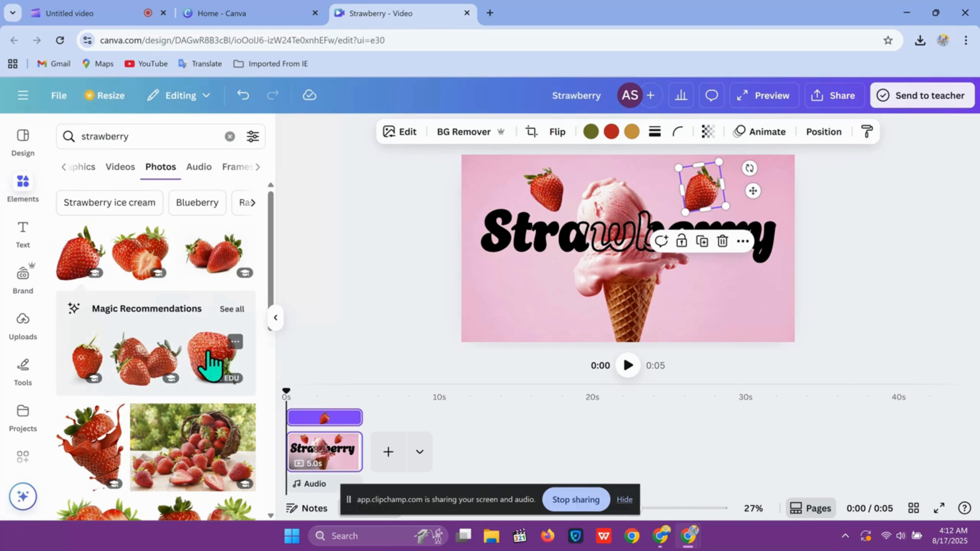
Add another strawberry photo, shrink it and place it at the lower left beside the cone.
left_click(209, 364)
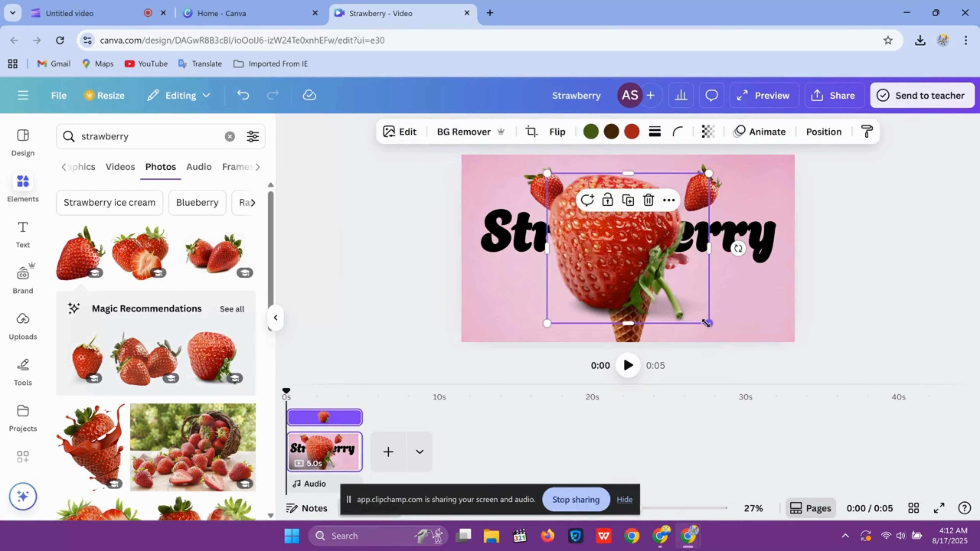
left_click_drag(706, 323, 632, 262)
left_click_drag(602, 223, 551, 291)
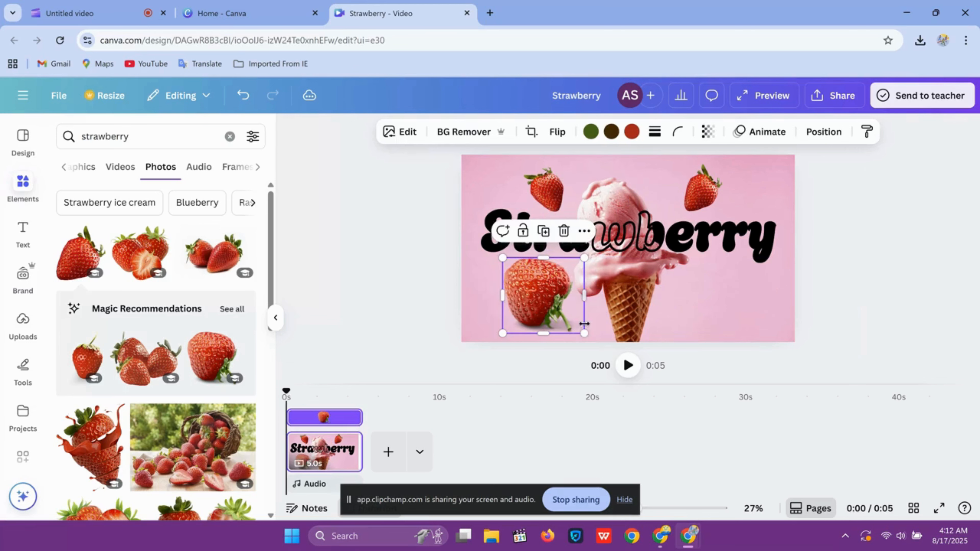
Shrink the lower-left strawberry slightly, then add another strawberry photo, shrink and tilt it, and place it at the lower right.
left_click_drag(583, 332, 574, 323)
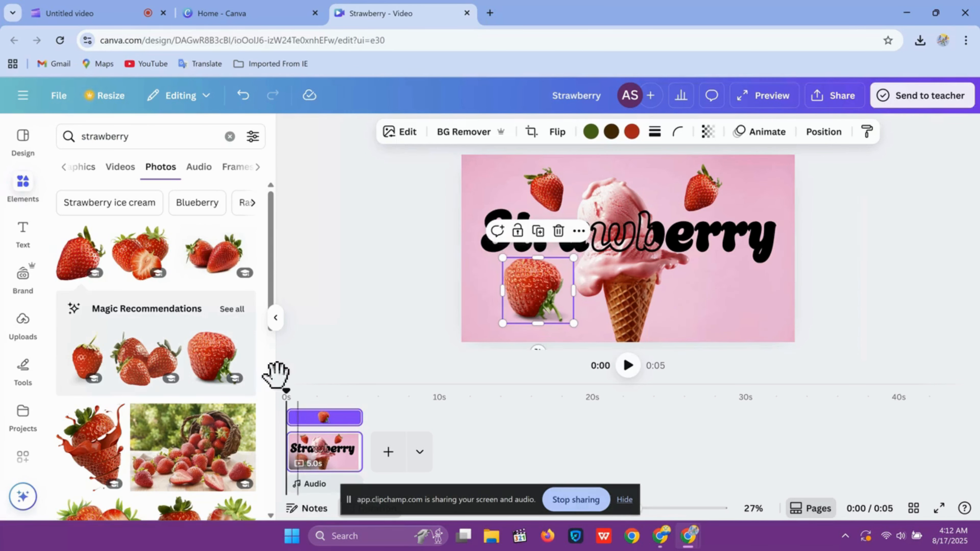
left_click_drag(274, 277, 279, 353)
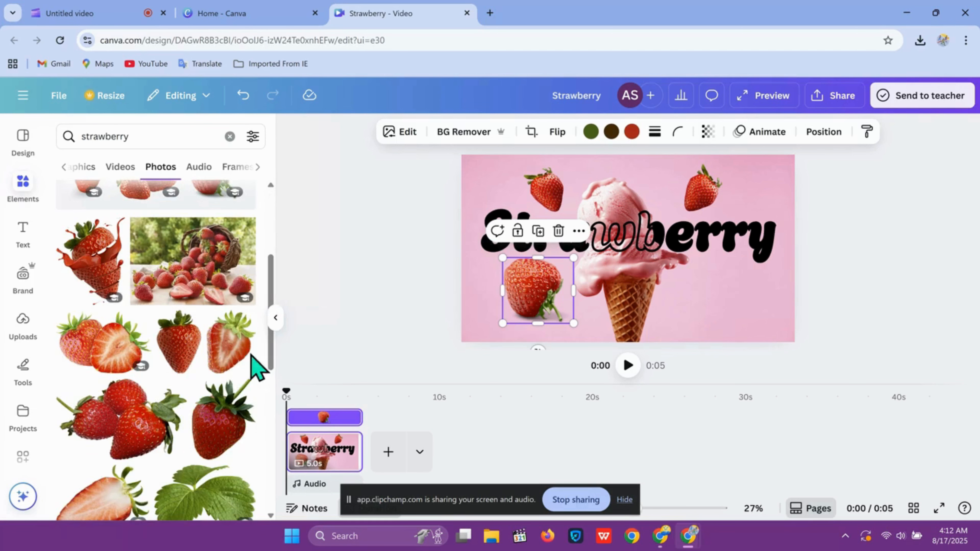
left_click_drag(275, 302, 278, 376)
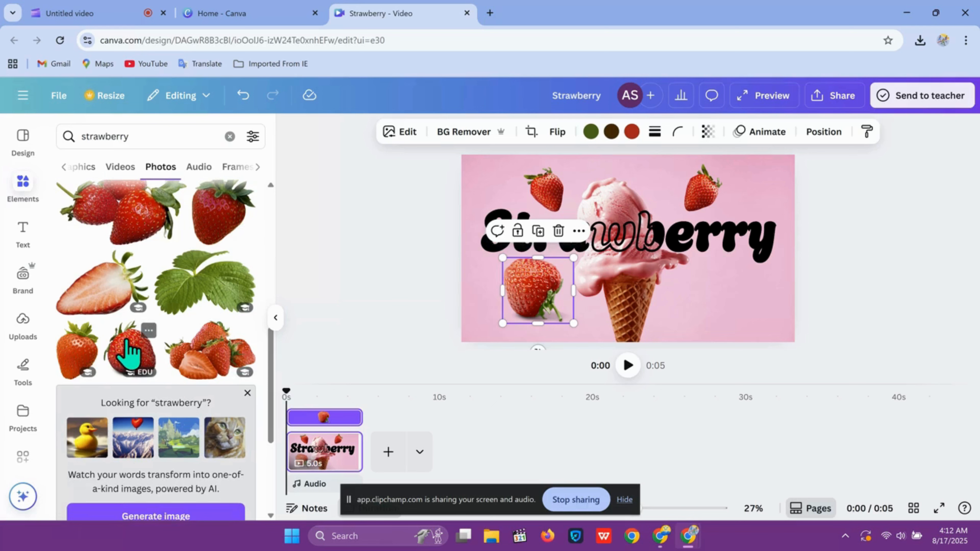
left_click(128, 351)
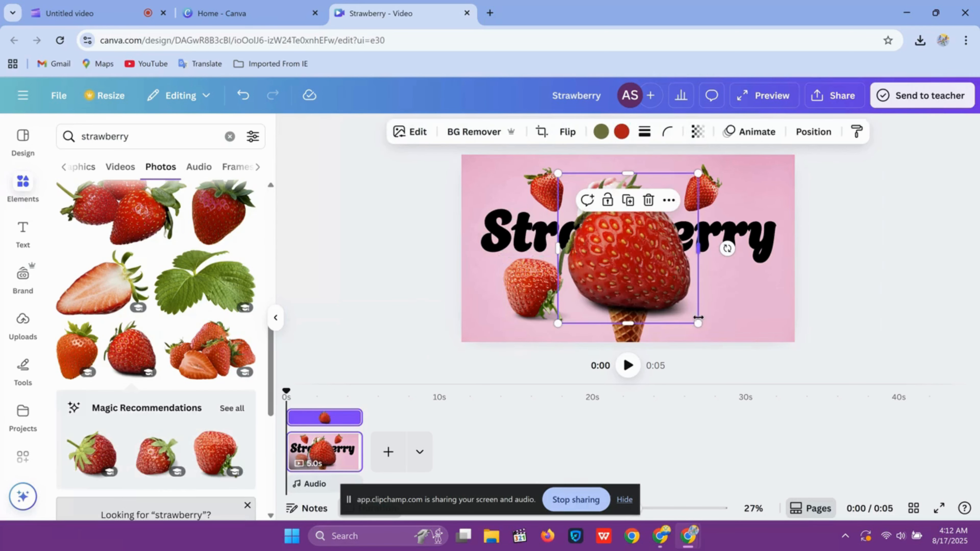
left_click_drag(698, 318, 621, 239)
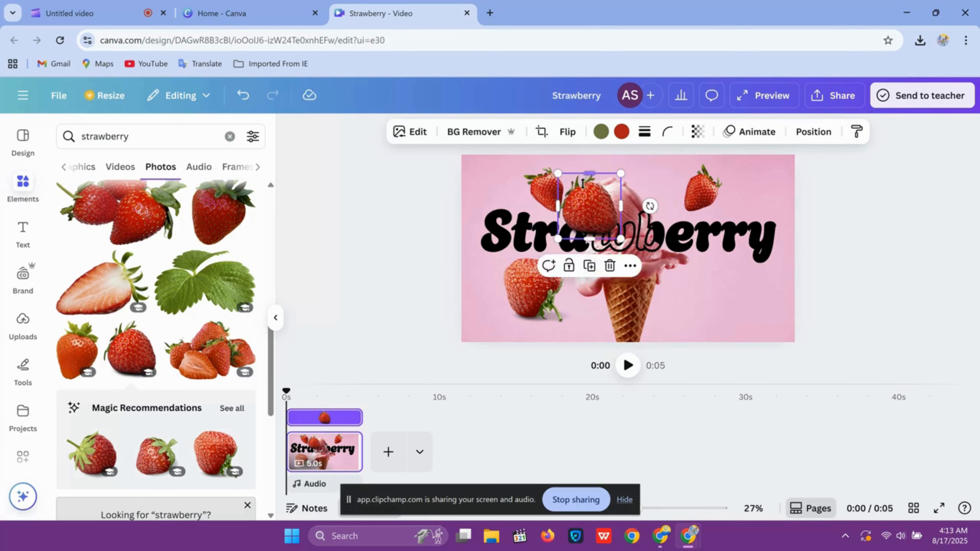
left_click_drag(650, 205, 645, 228)
left_click_drag(597, 208, 739, 286)
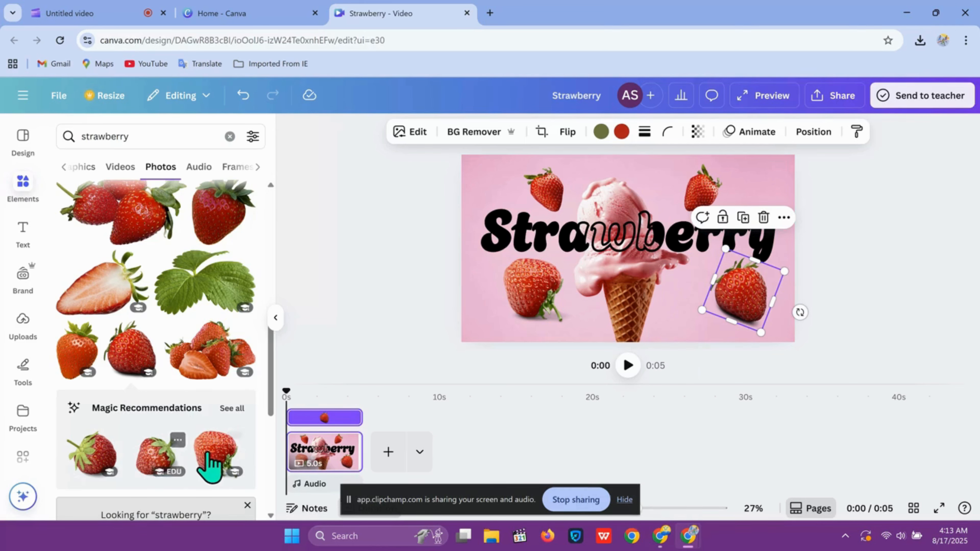
left_click(211, 460)
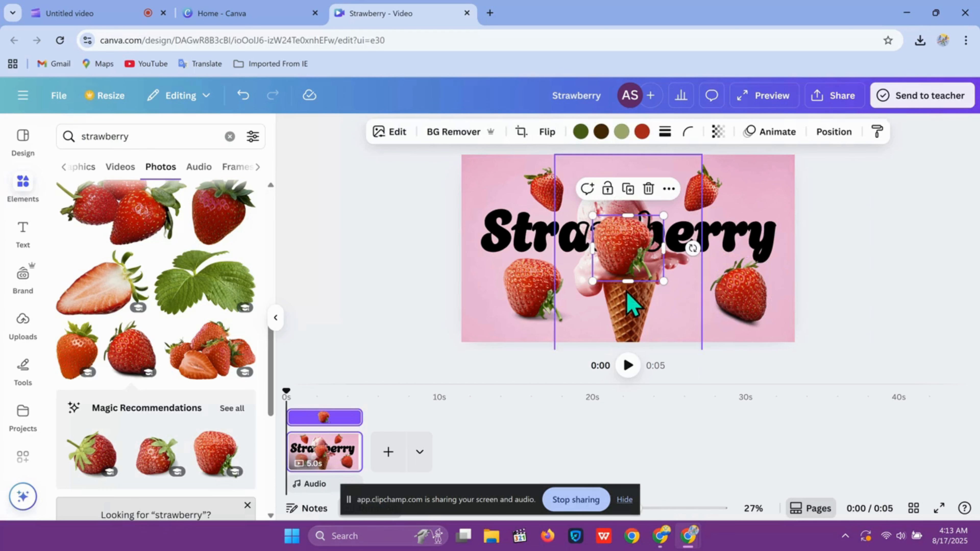
left_click_drag(646, 258, 597, 258)
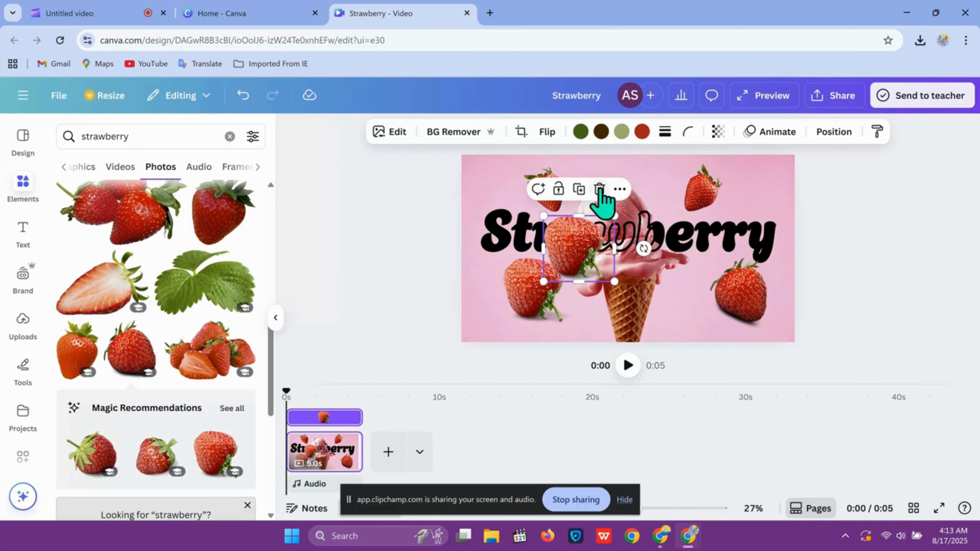
left_click(600, 189)
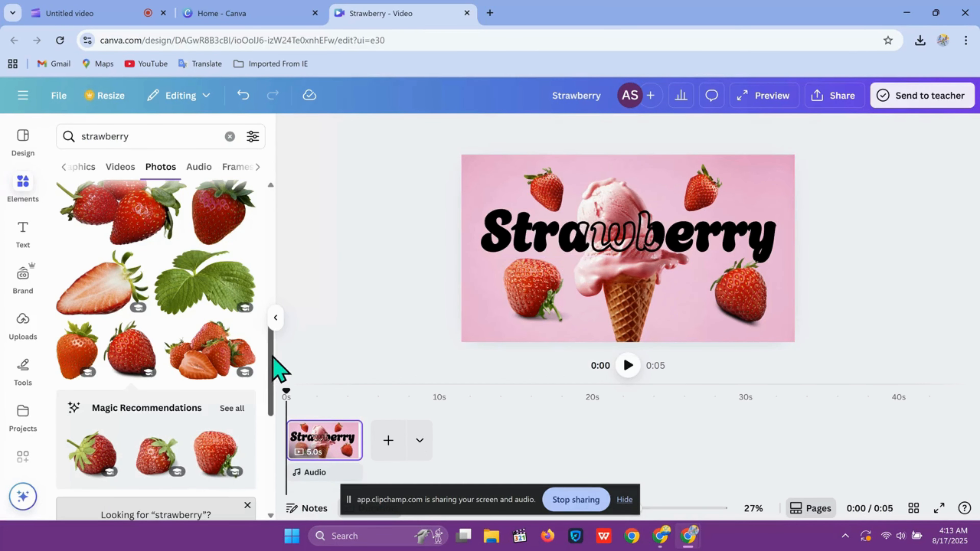
Add a leaning strawberry photo, tilt and shrink it, and place it in the canvas's top-left corner.
left_click_drag(273, 357, 274, 486)
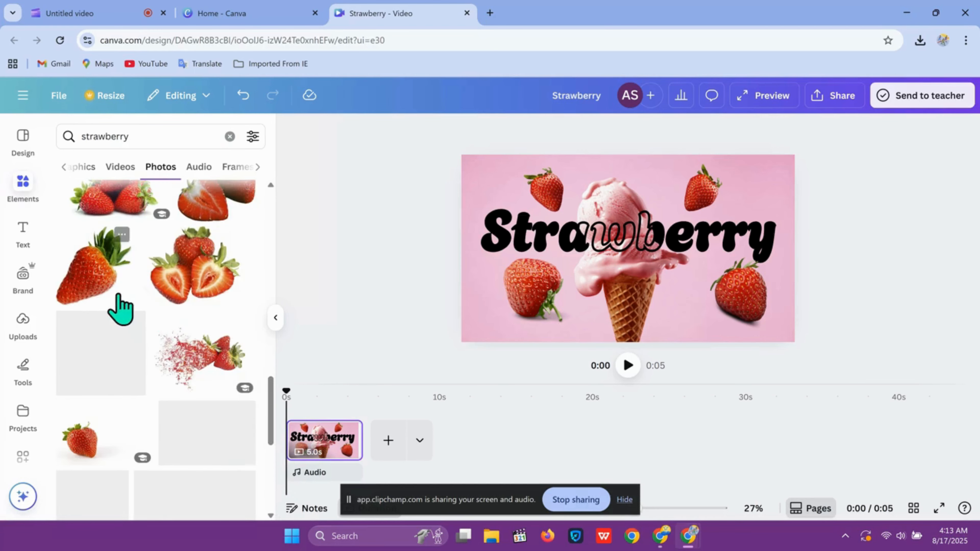
left_click(104, 296)
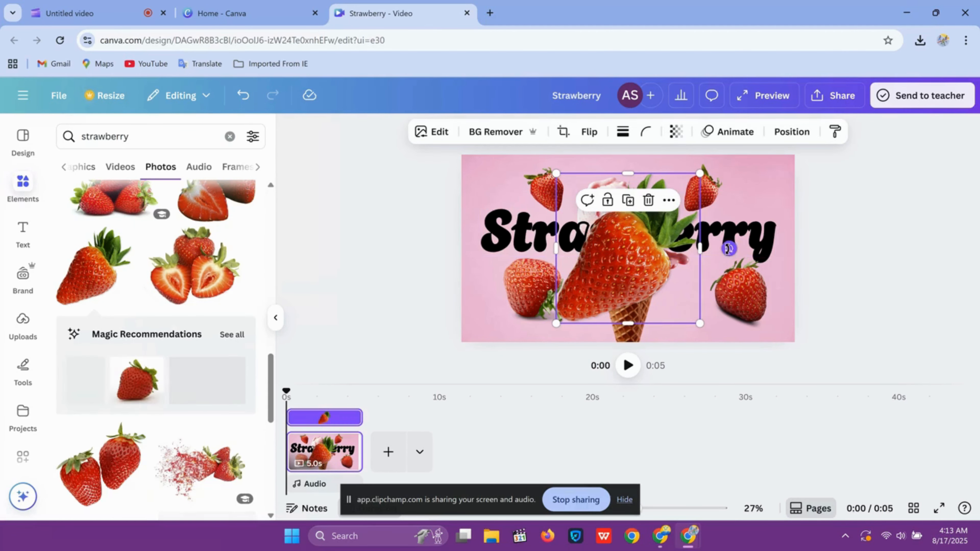
left_click_drag(728, 246, 732, 259)
left_click_drag(694, 328, 592, 263)
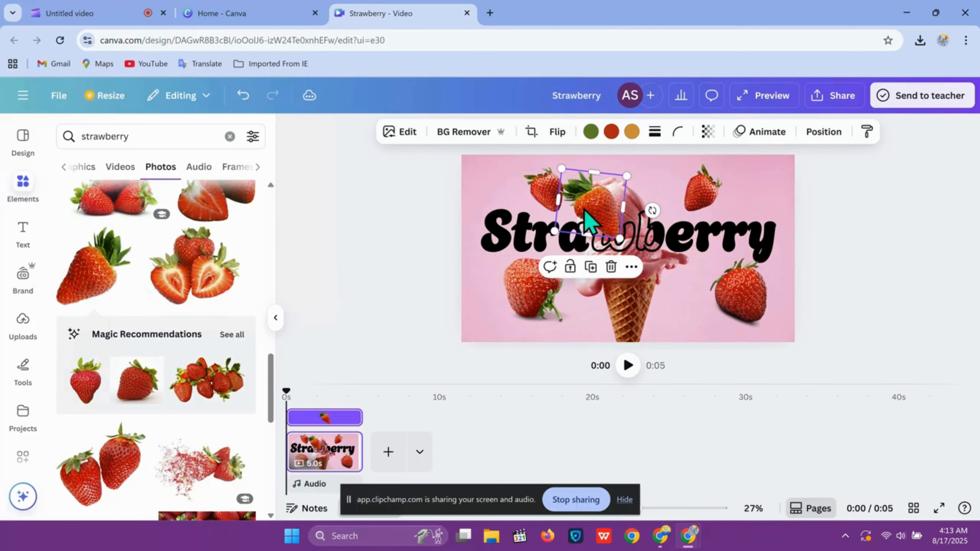
left_click_drag(582, 208, 498, 217)
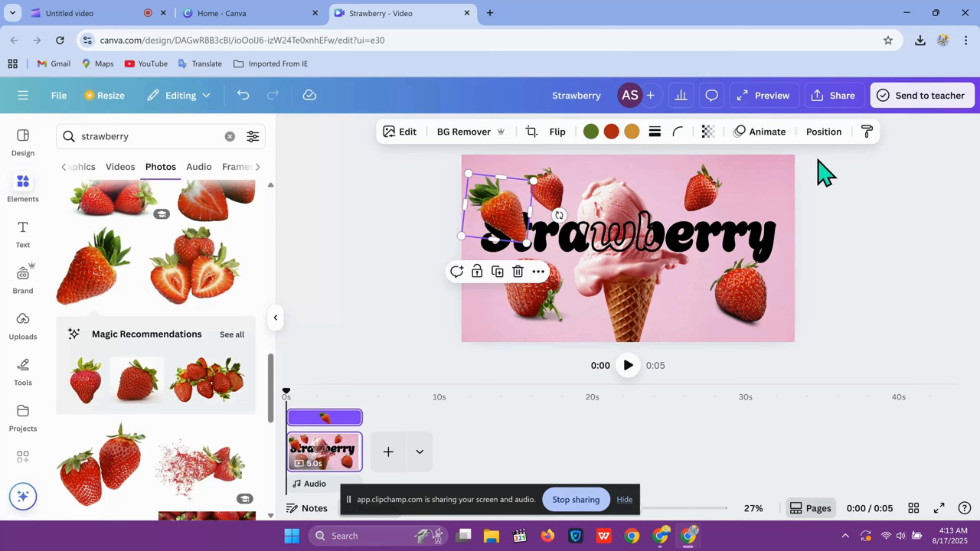
Move the new top-left strawberry below the Strawberry title in the layer order.
left_click(824, 133)
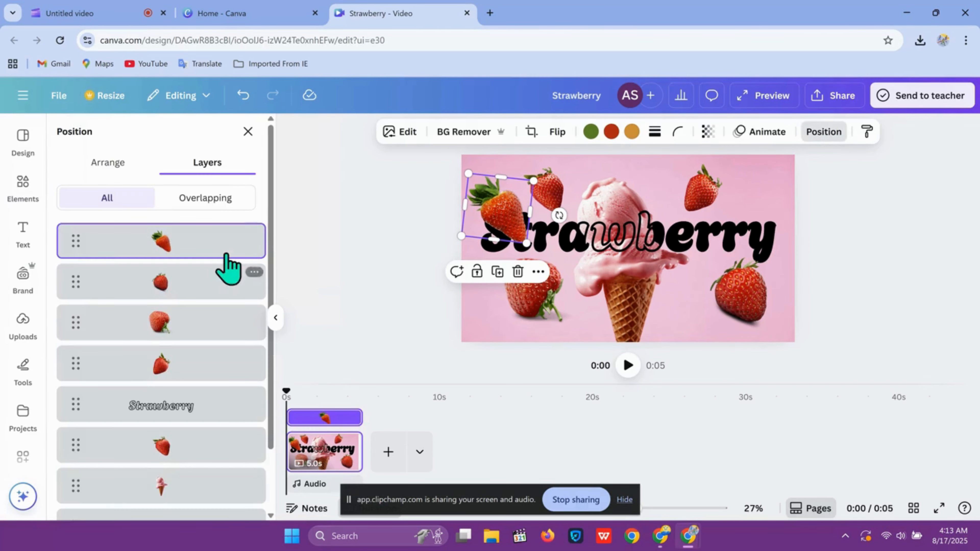
left_click_drag(226, 254, 220, 425)
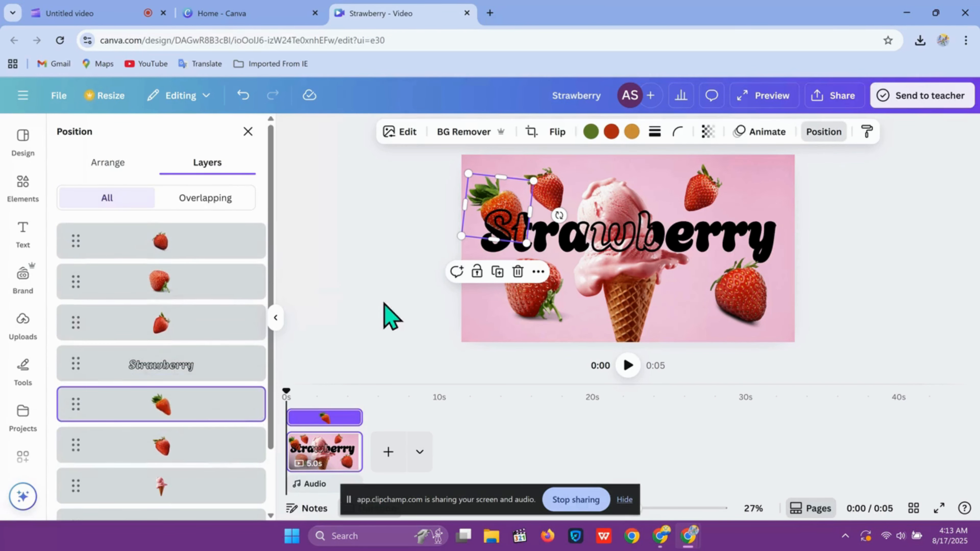
left_click(401, 255)
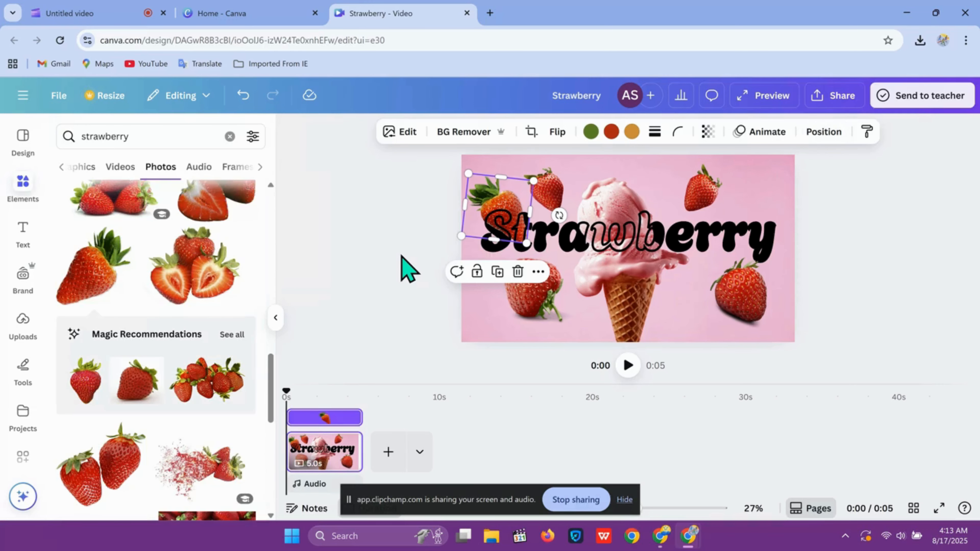
Nudge the upper-right strawberry slightly further to the right.
left_click(564, 280)
left_click(721, 202)
left_click_drag(722, 202, 733, 203)
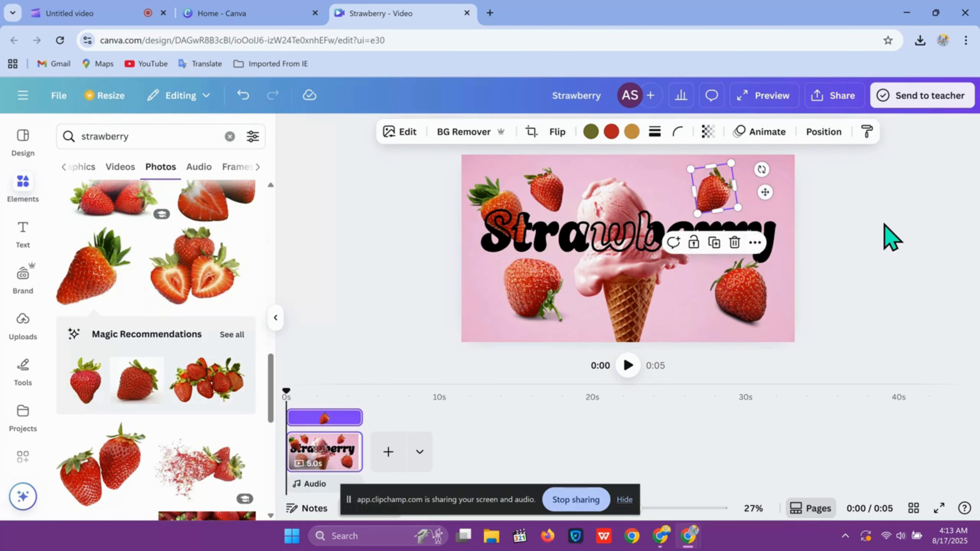
left_click(892, 238)
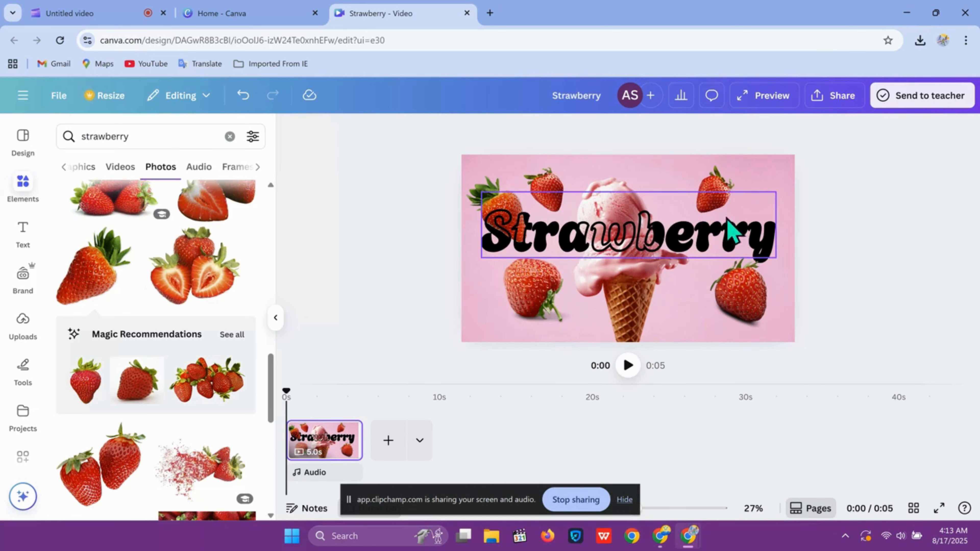
left_click(389, 444)
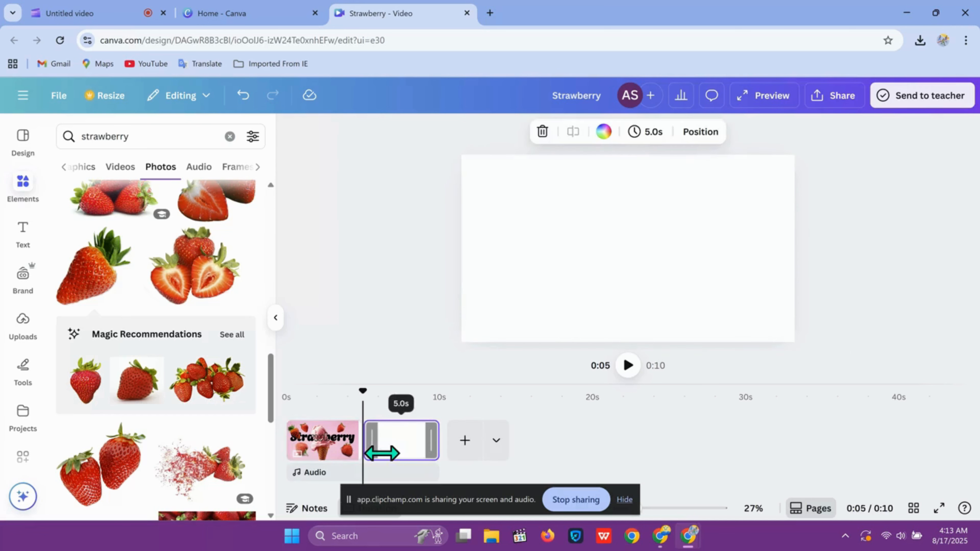
mouse_move(409, 463)
left_mouse_down()
mouse_move(293, 451)
mouse_move(393, 448)
mouse_move(401, 462)
left_mouse_up()
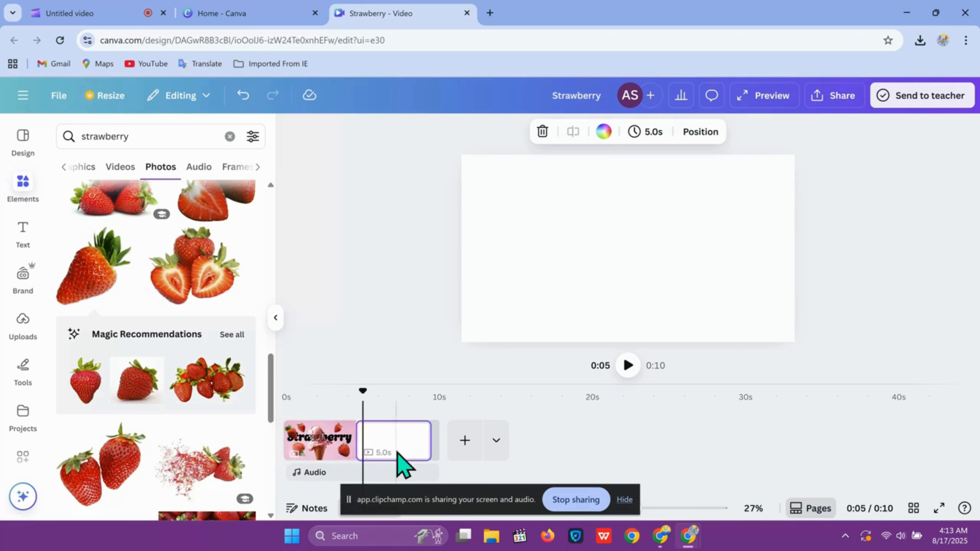
left_click(331, 460)
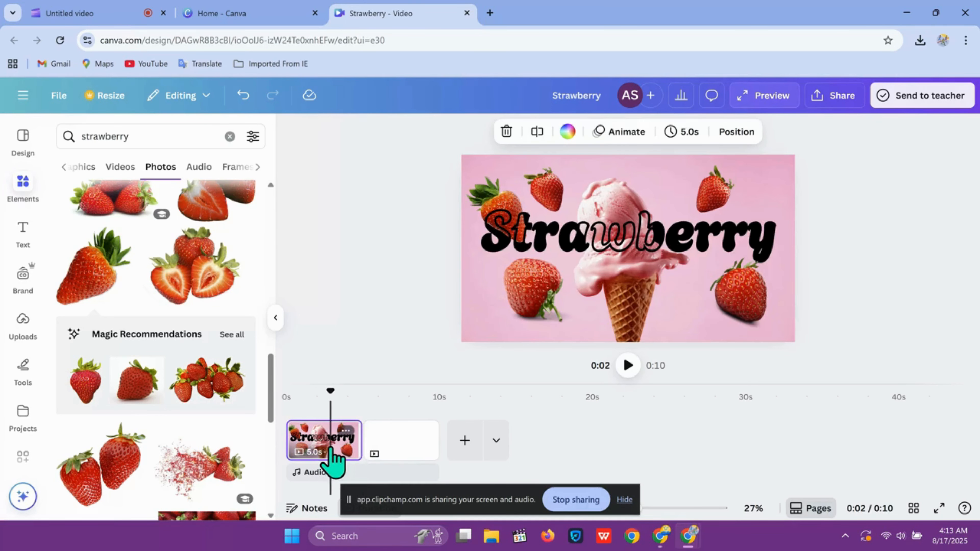
left_click(550, 318)
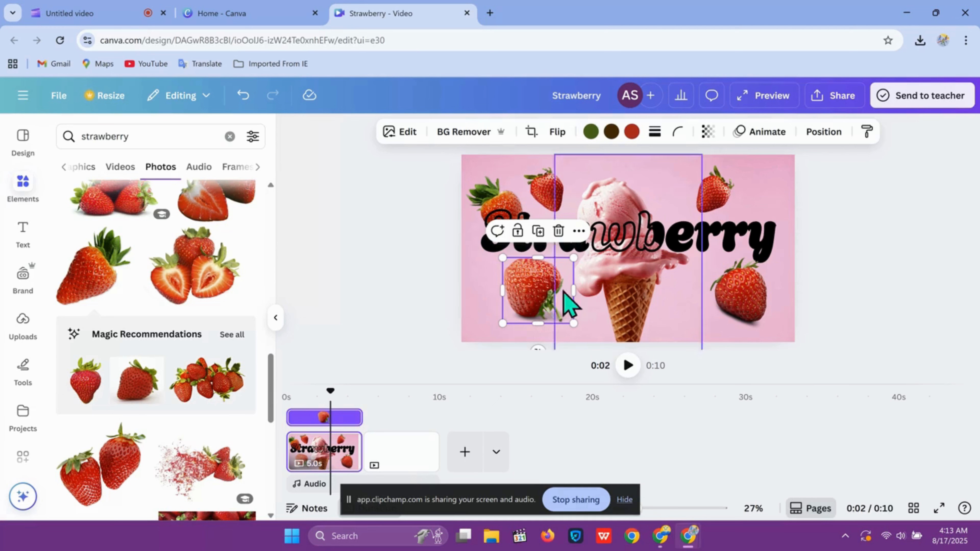
left_click(399, 455)
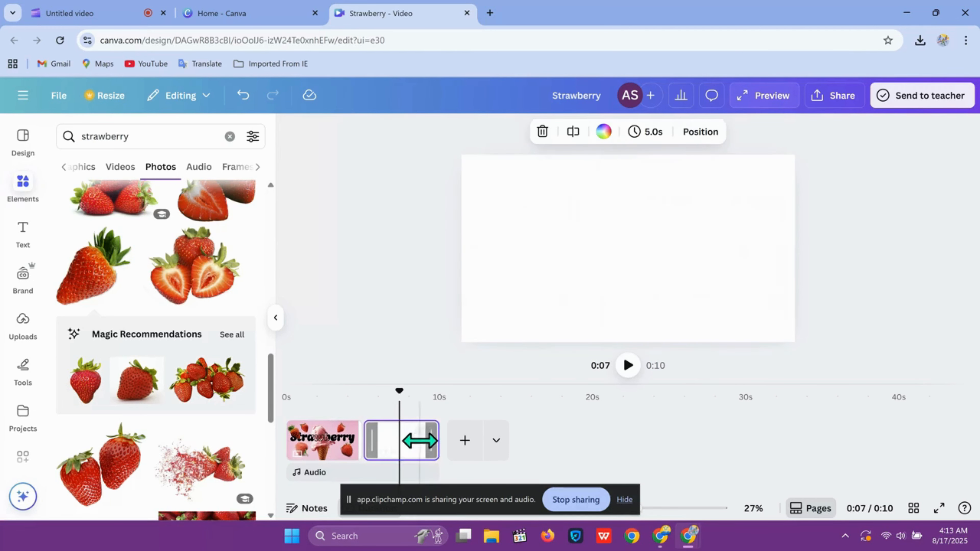
left_click(423, 432)
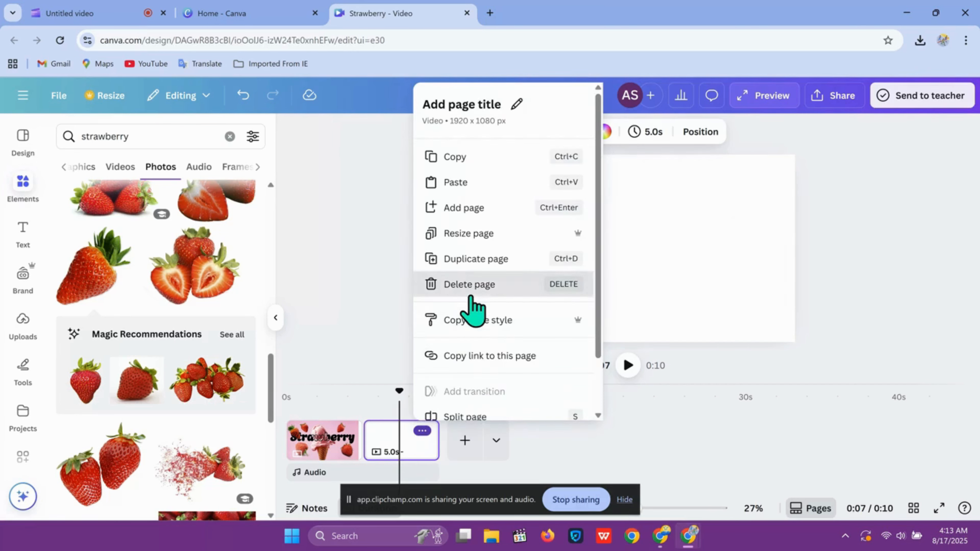
left_click(468, 288)
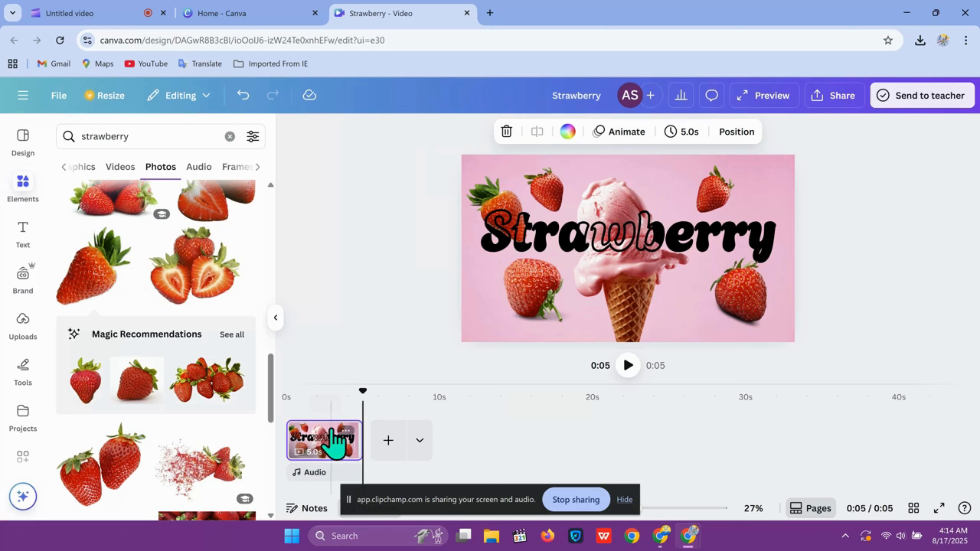
Duplicate the page and return to the first page.
left_click(344, 432)
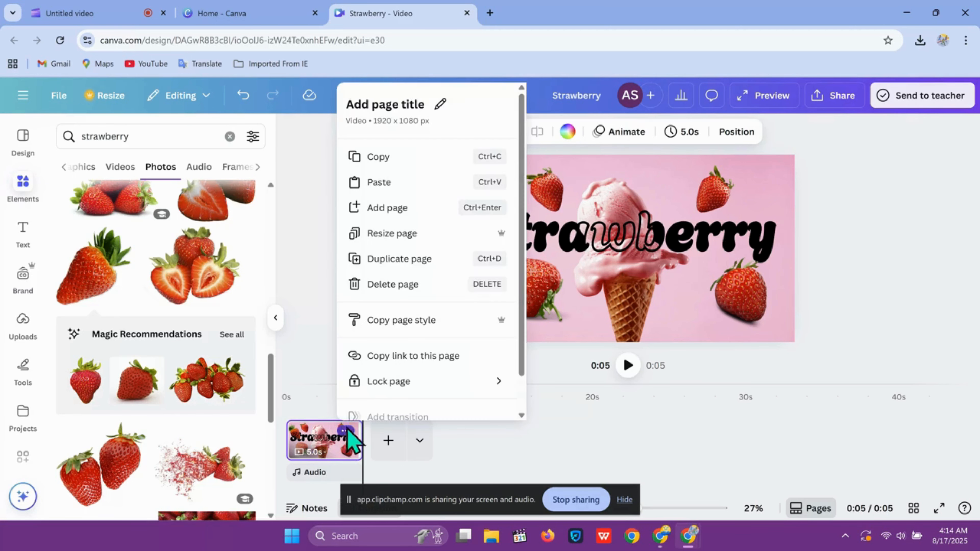
left_click(409, 264)
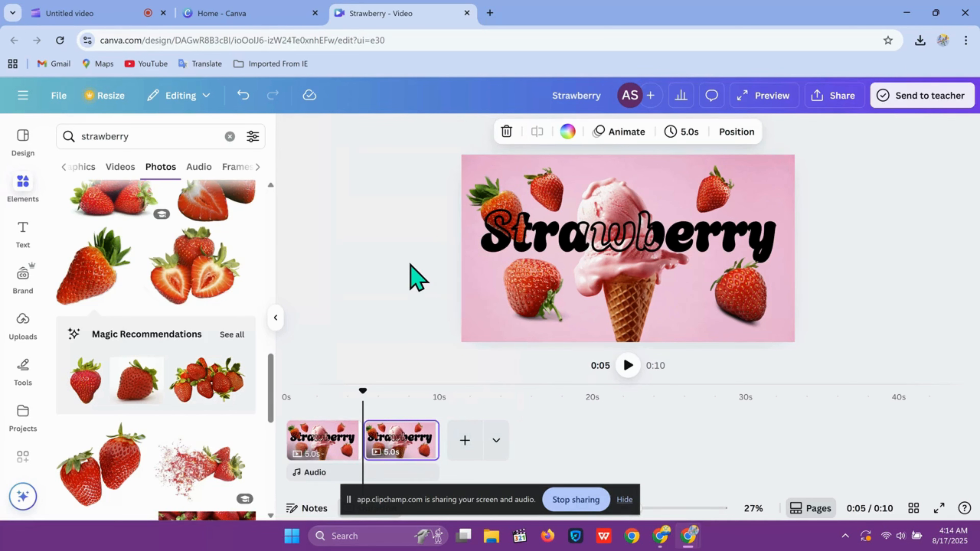
left_click(341, 437)
On the first page, shrink the lower-left strawberry and gather the right-side strawberries onto the centre of the ice cream scoop.
left_click(554, 302)
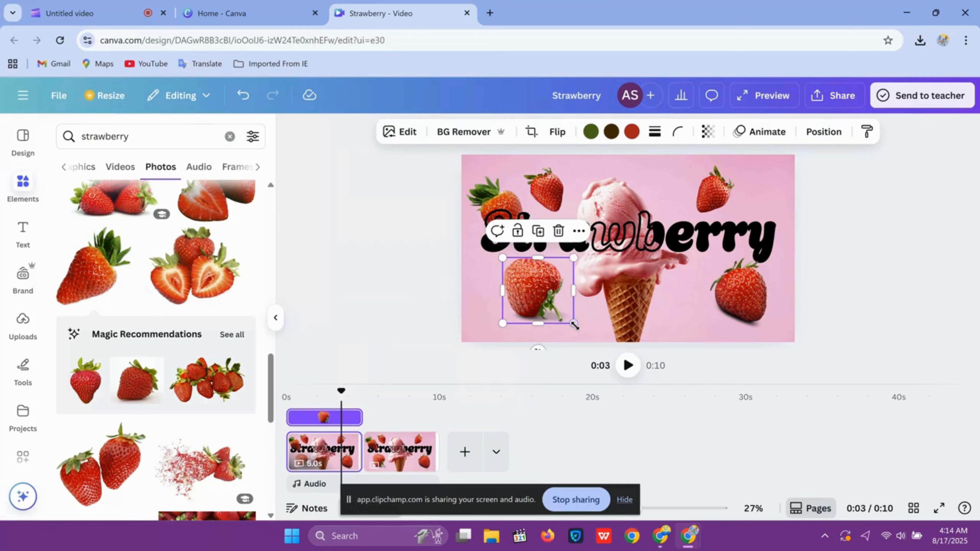
left_click_drag(570, 320, 617, 232)
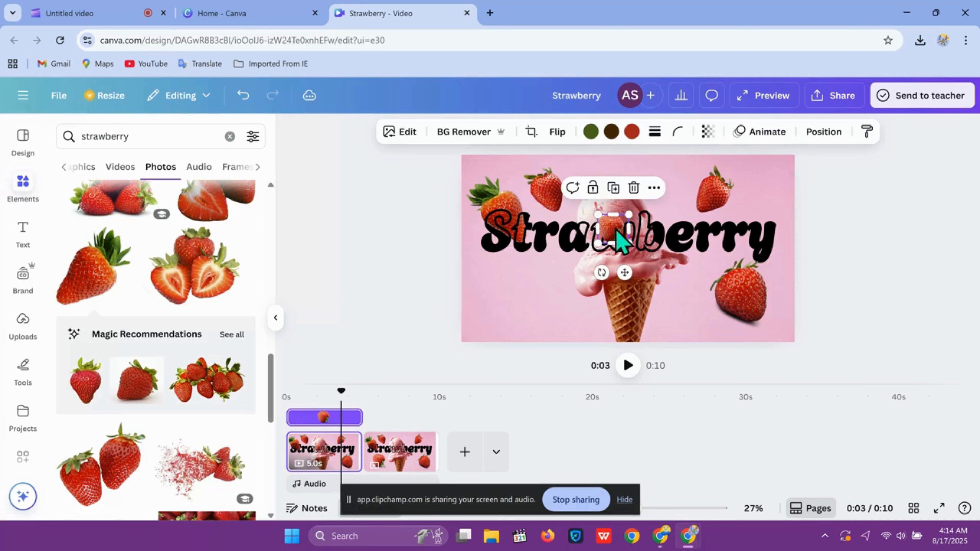
left_click(710, 193)
left_click_drag(710, 201, 619, 258)
left_click_drag(744, 306, 611, 227)
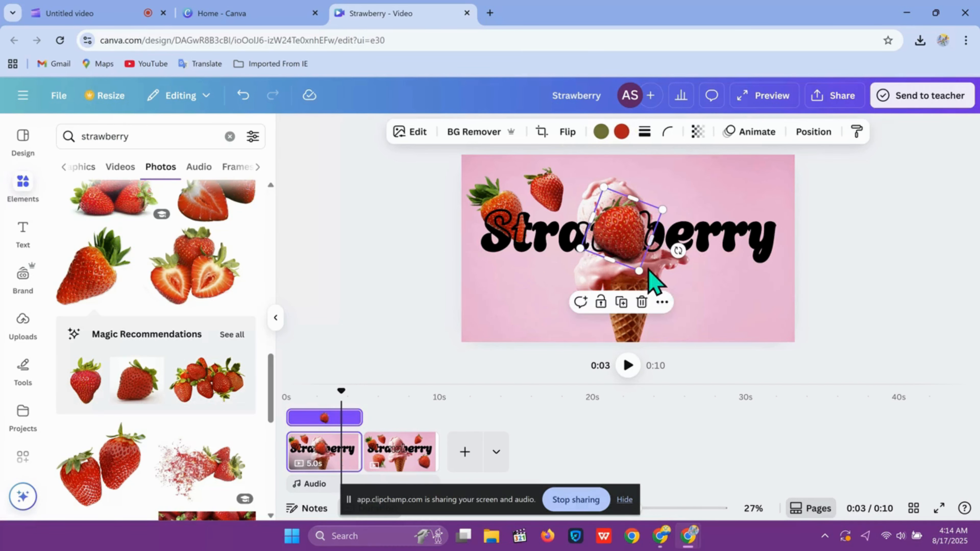
left_click_drag(638, 269, 624, 239)
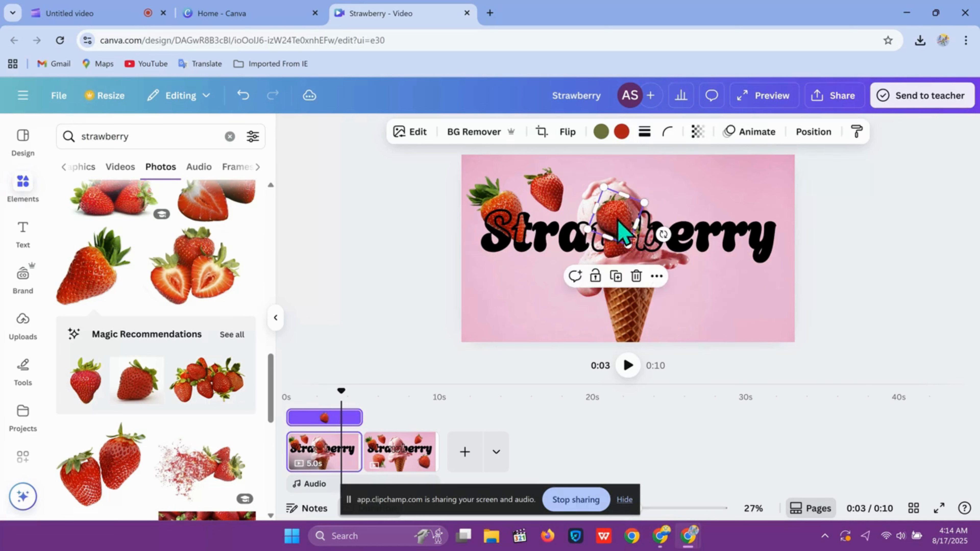
Move the two top-left strawberries onto the centre of the scoop as well and shrink the stack.
left_click(552, 208)
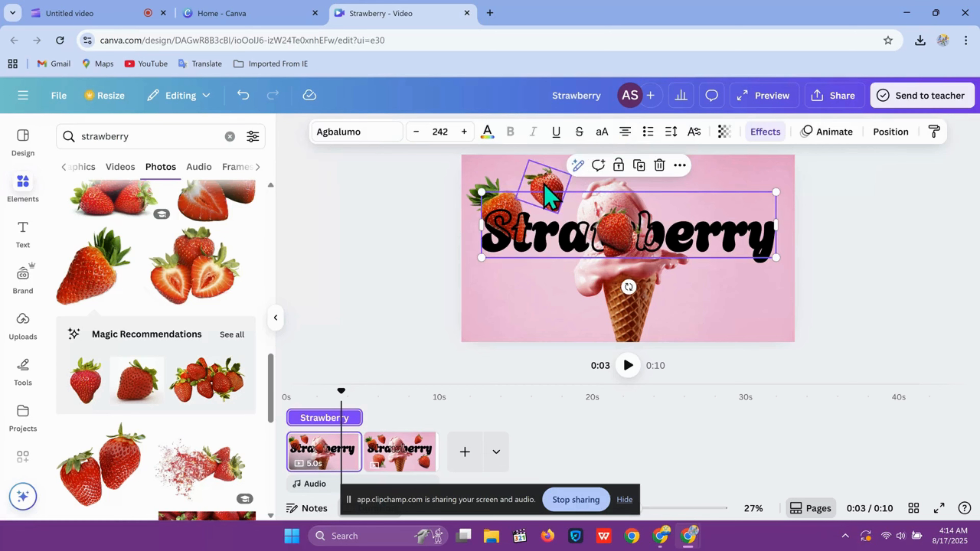
left_click(548, 195)
left_click_drag(560, 212, 628, 236)
left_click_drag(498, 196, 612, 227)
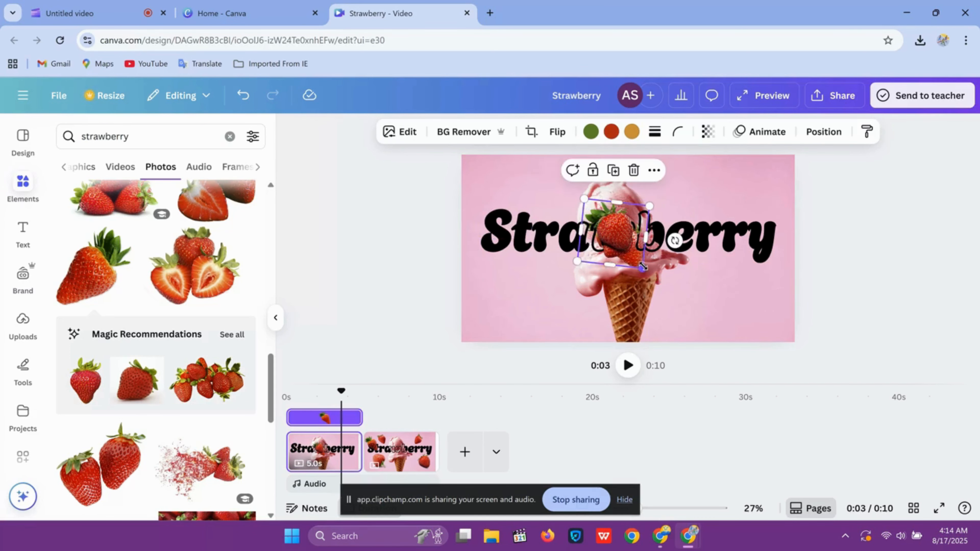
left_click_drag(642, 268, 635, 258)
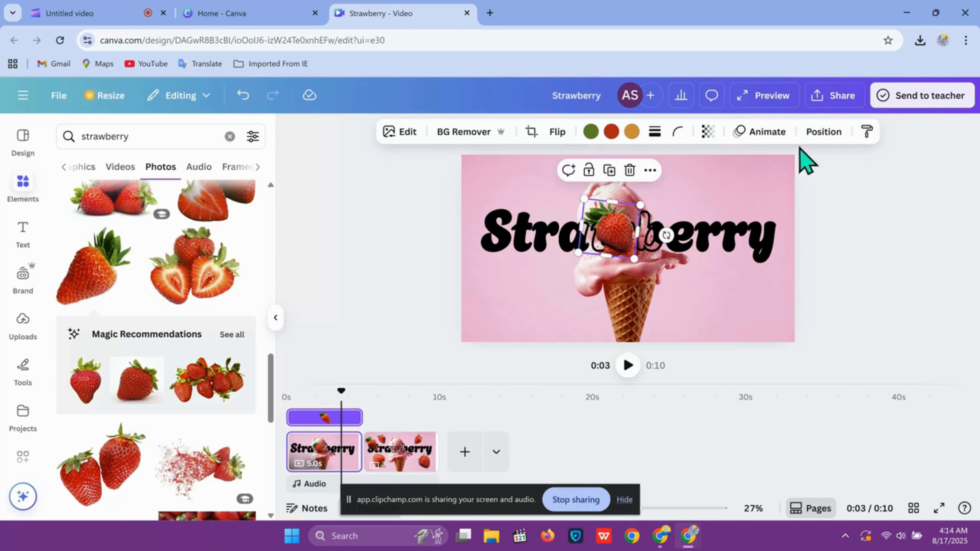
On the first page, reorder the layers to place the gathered strawberries behind the ice cream photo.
left_click(822, 133)
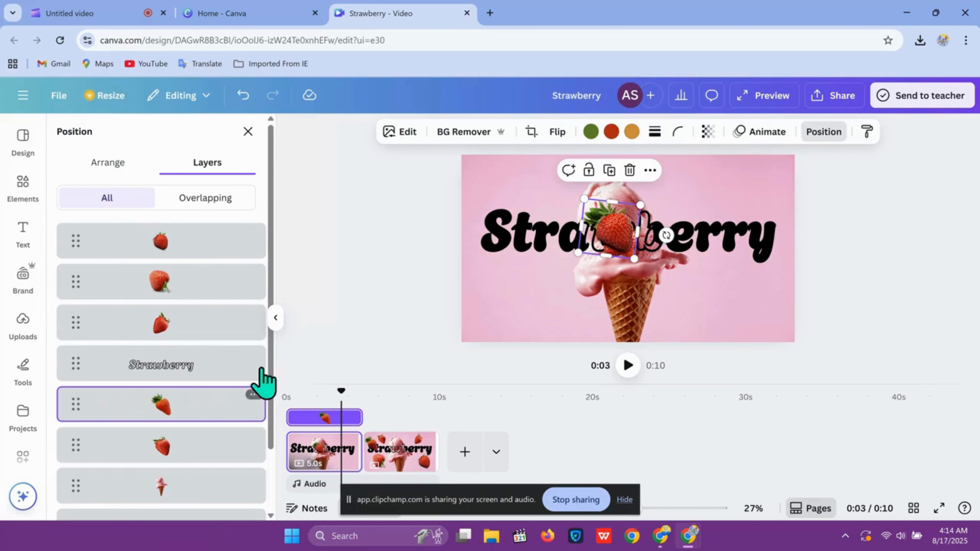
left_click_drag(185, 241, 203, 475)
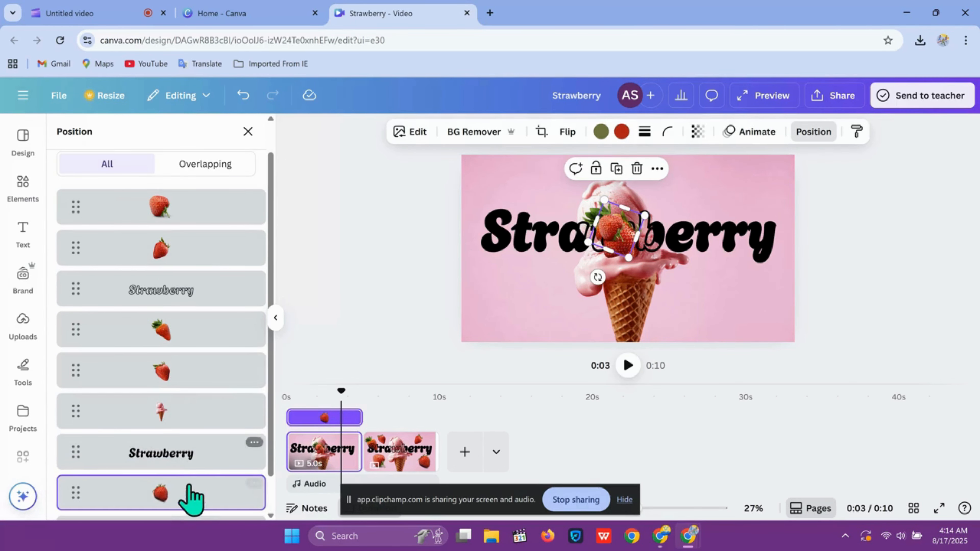
left_click_drag(193, 511, 194, 424)
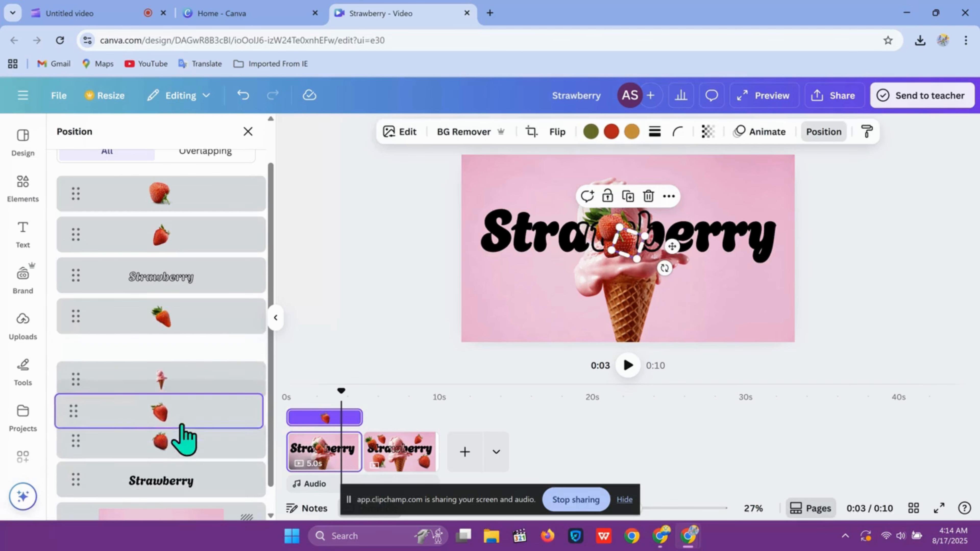
left_click_drag(180, 333, 179, 431)
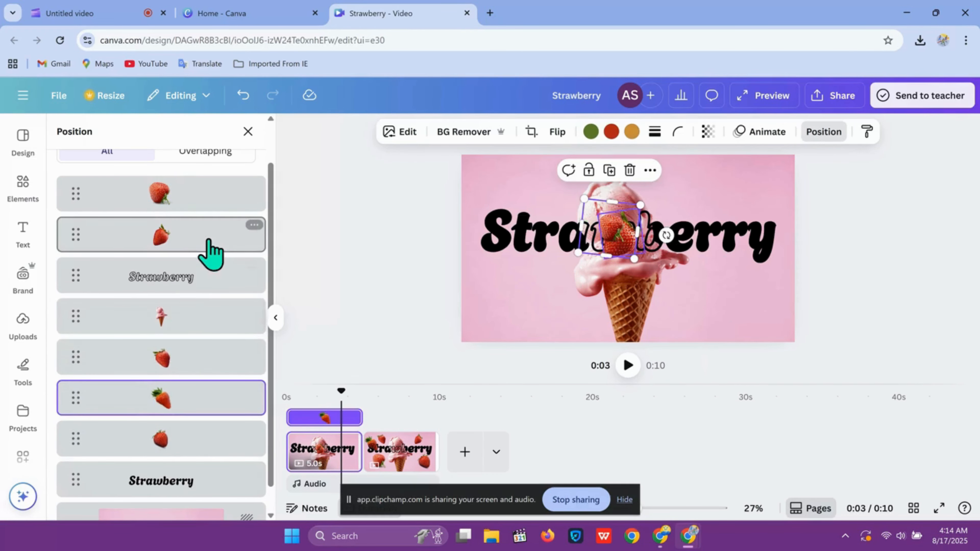
left_click_drag(211, 251, 203, 384)
left_click_drag(195, 315, 184, 369)
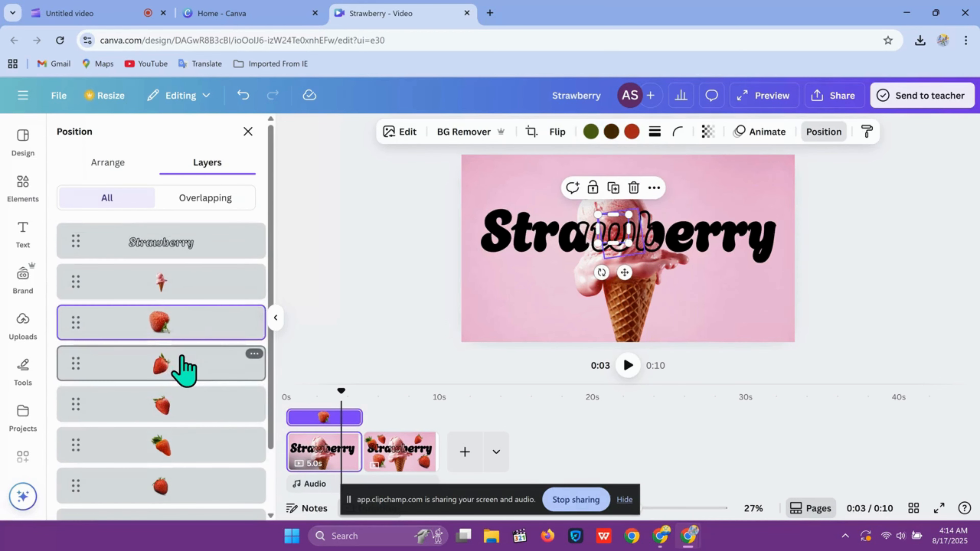
left_click(416, 311)
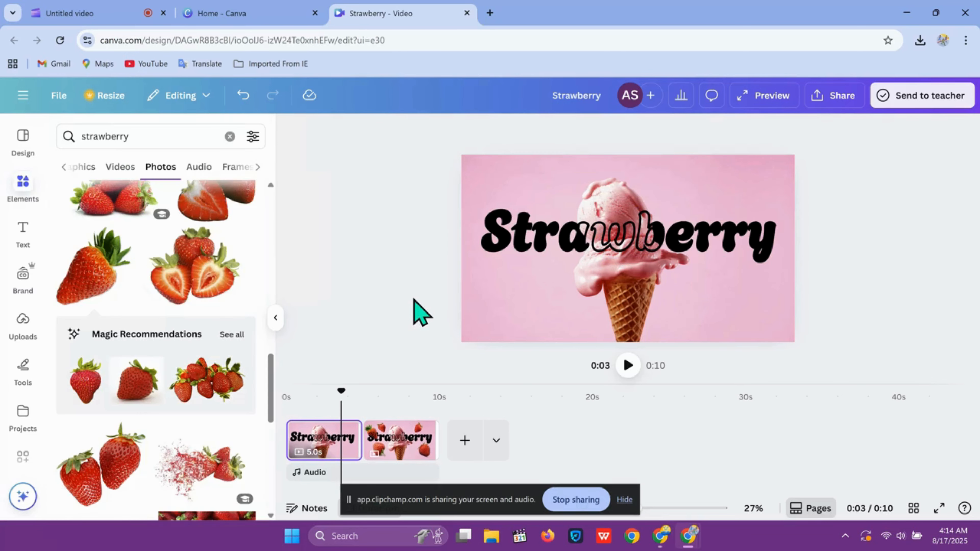
Shorten the first page's duration to about 3.3 seconds.
left_click(423, 440)
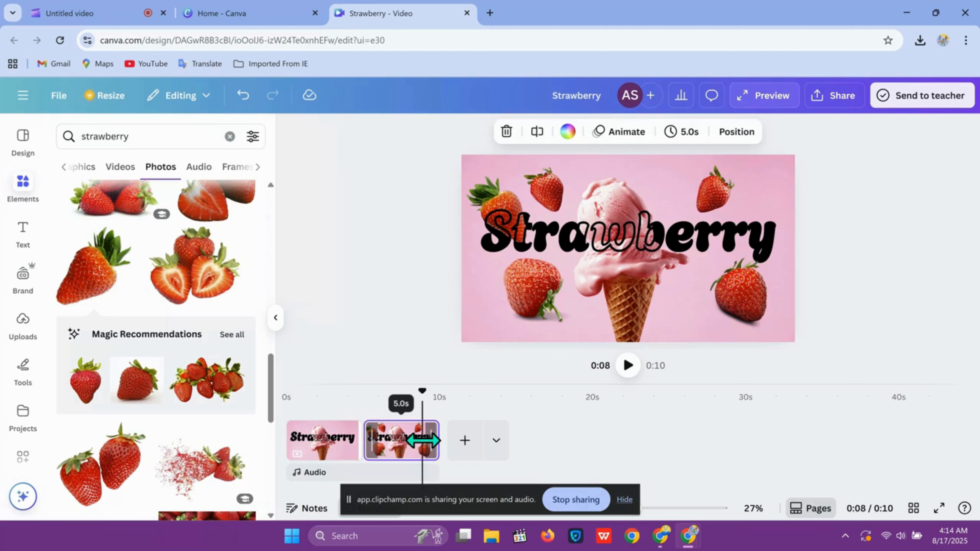
left_click(318, 454)
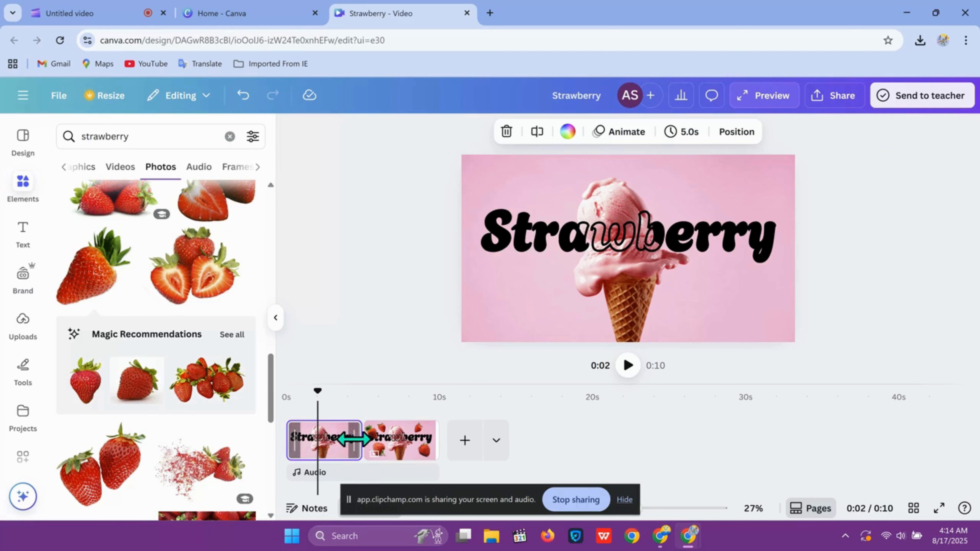
left_click_drag(346, 436, 328, 437)
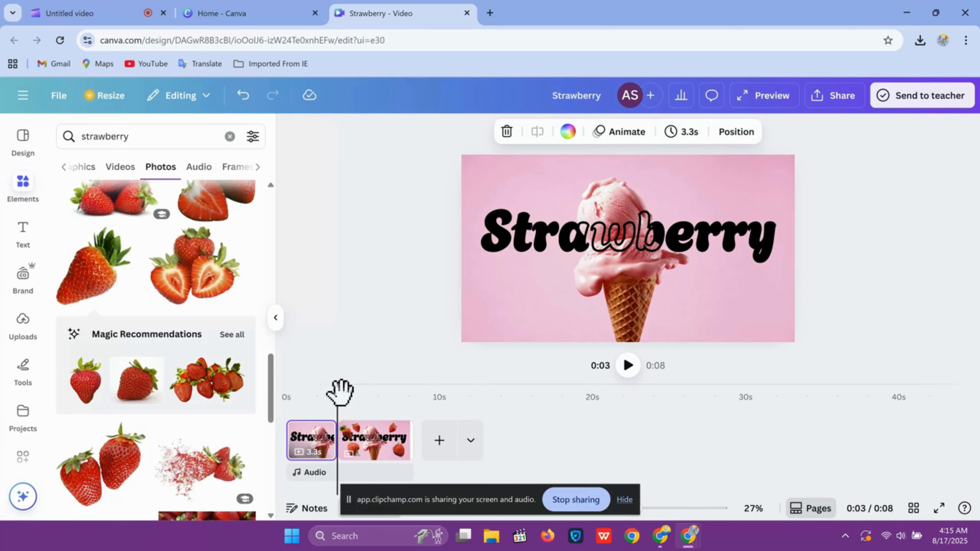
left_click_drag(340, 394, 315, 392)
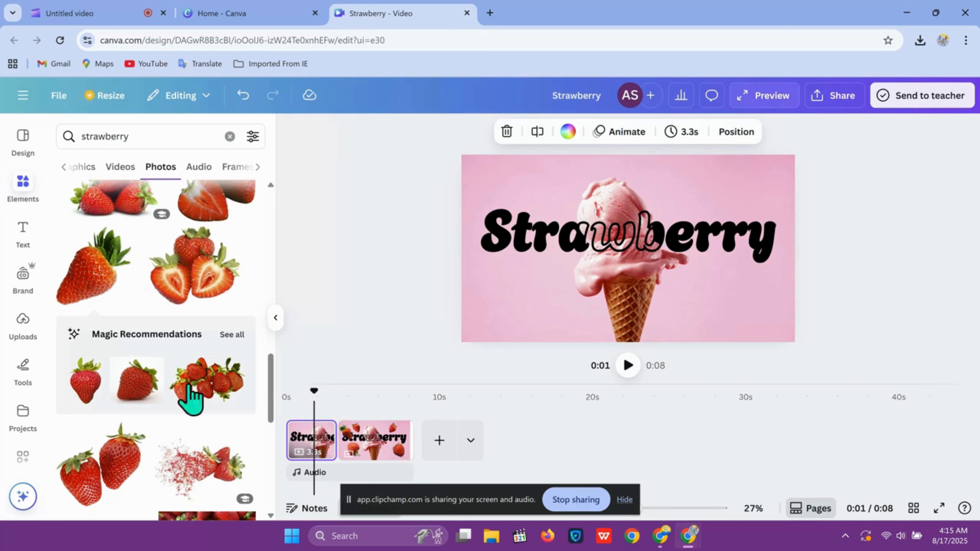
Add an ABeeZee text box on the first page reading "New Flavour" and place it below the title at the left.
left_click(28, 235)
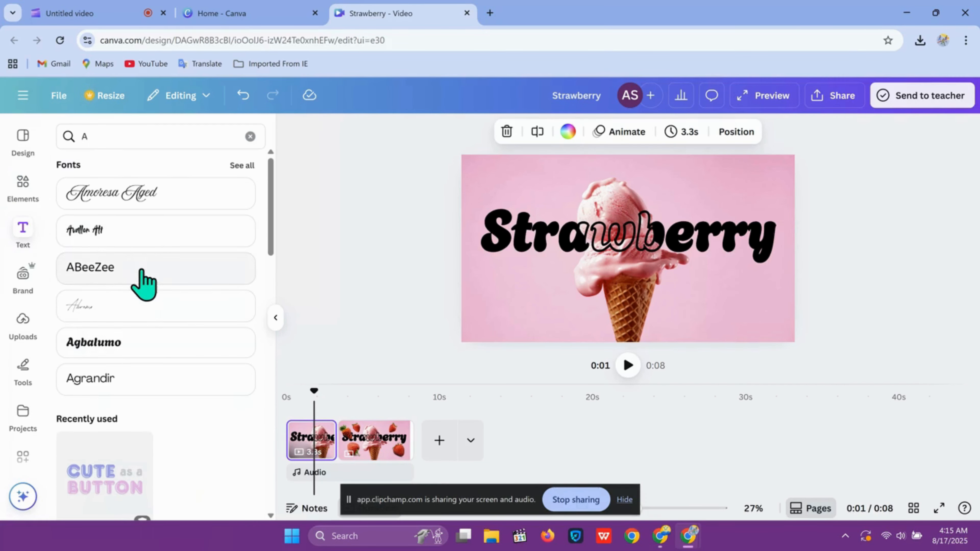
left_click(143, 282)
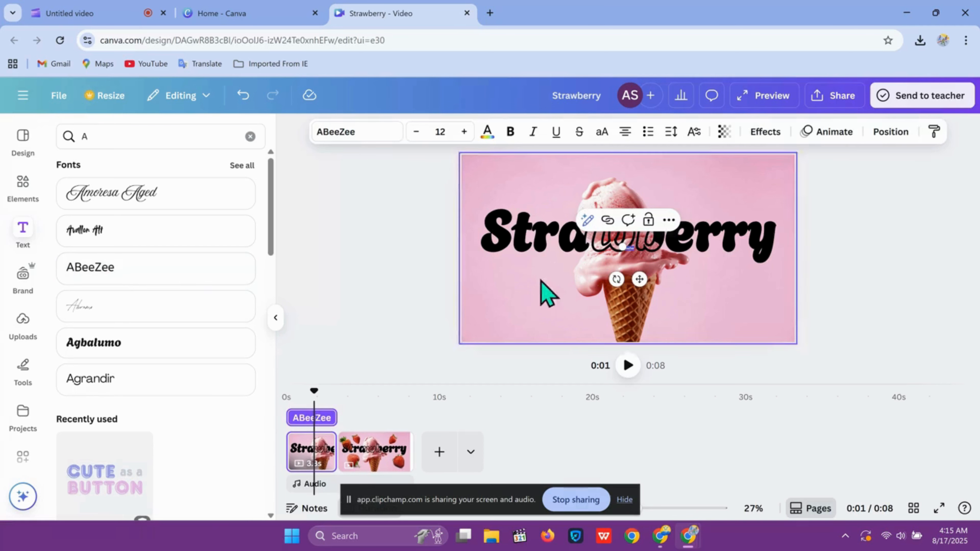
left_click_drag(600, 234, 558, 206)
key("BackSpace")
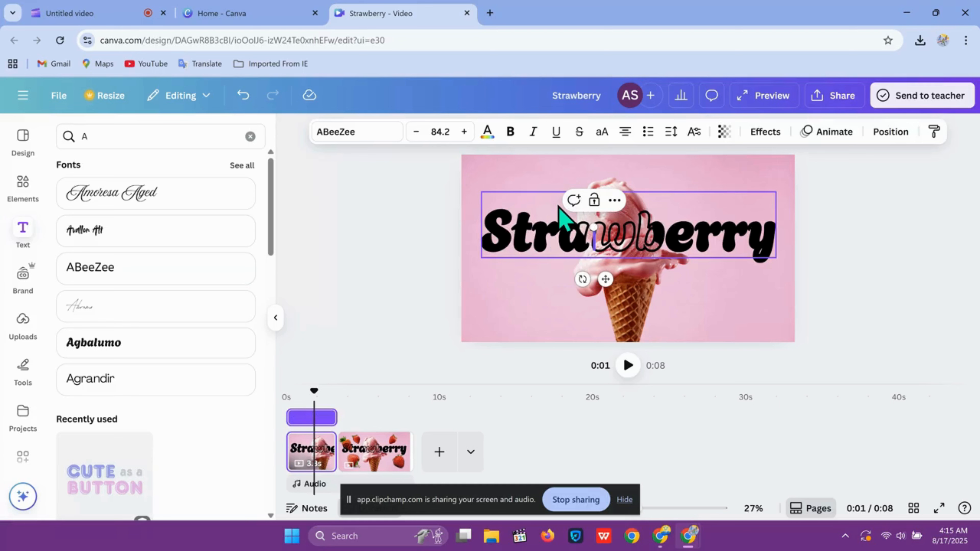
type("Ne")
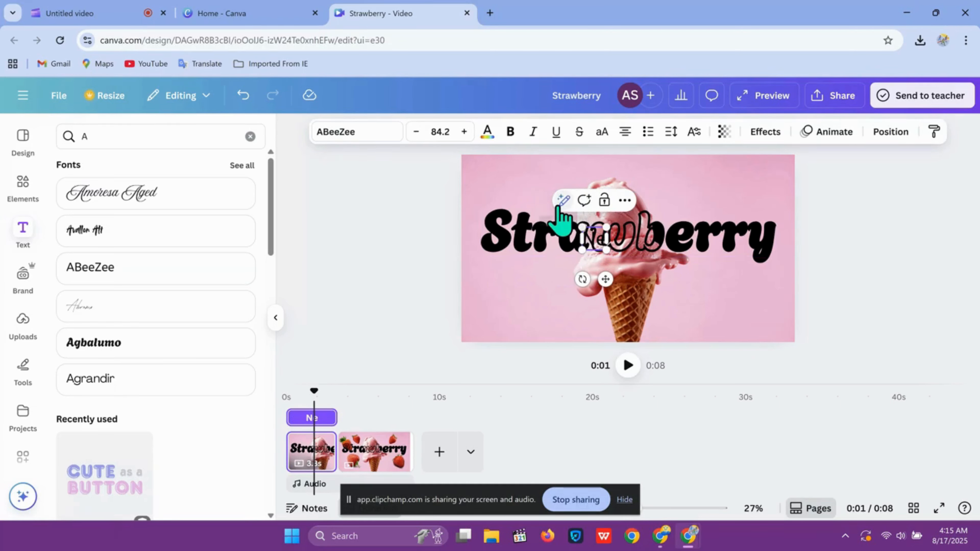
type("w")
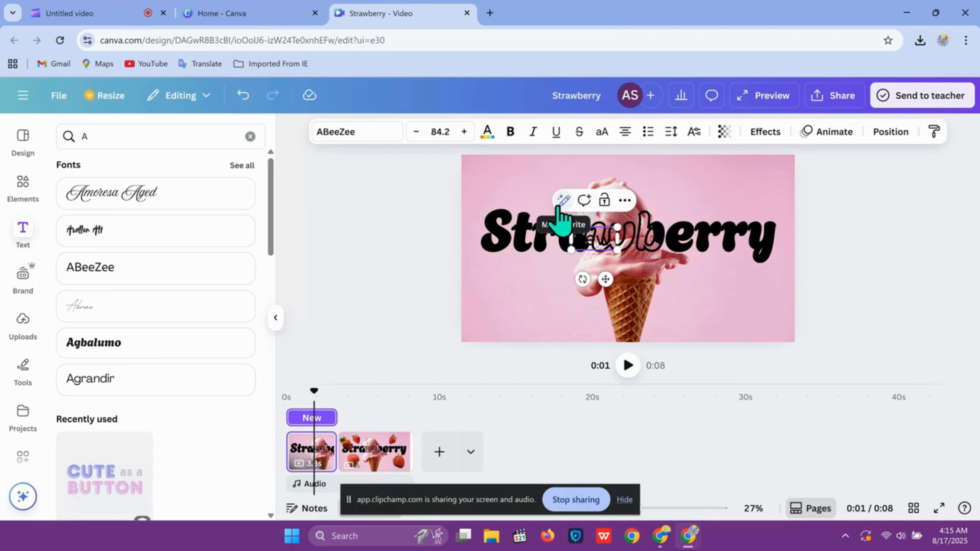
type(" F")
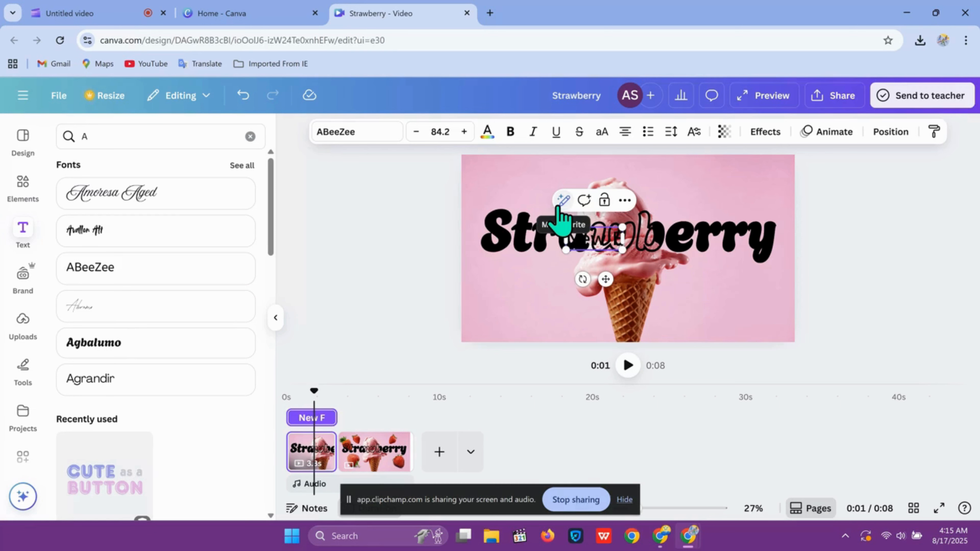
type("la")
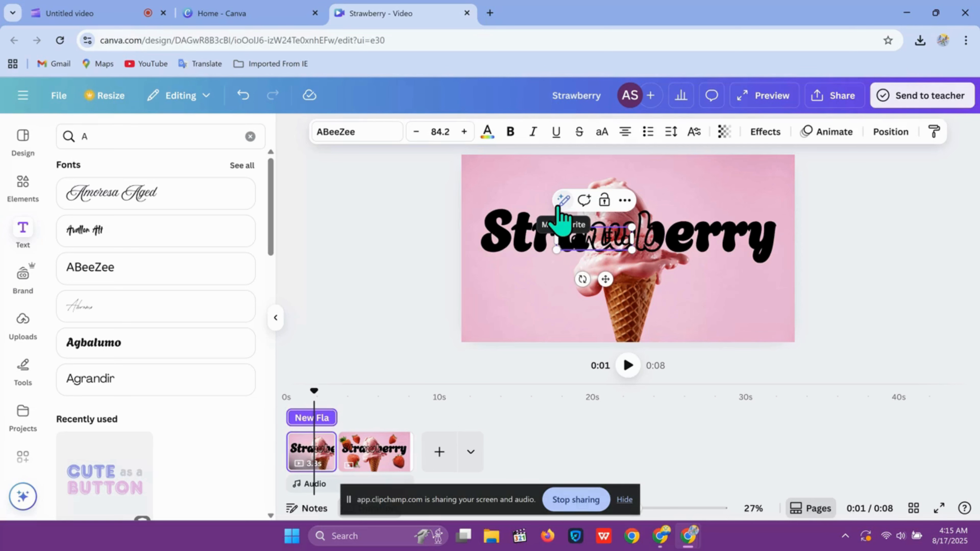
type("vo")
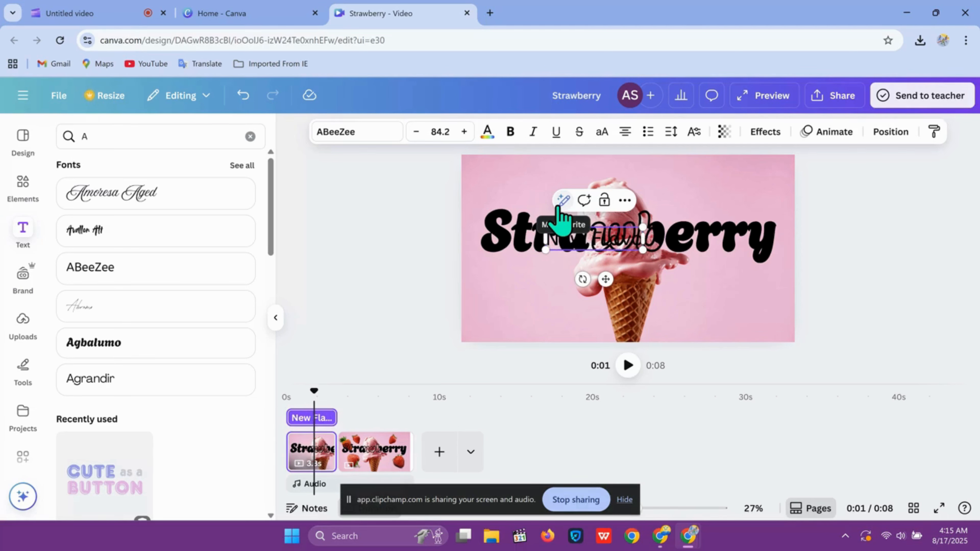
type("ur")
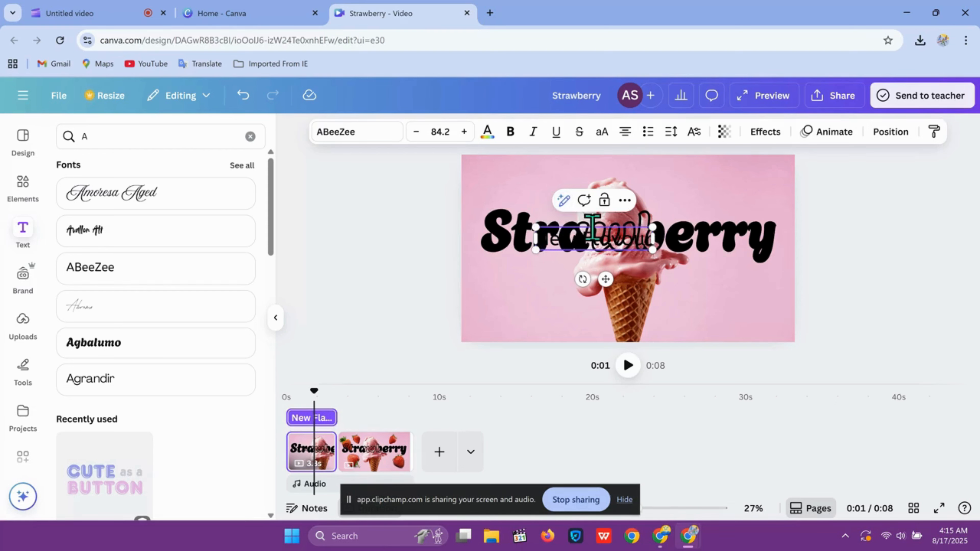
left_click(730, 294)
left_click(629, 244)
left_click_drag(569, 274, 552, 287)
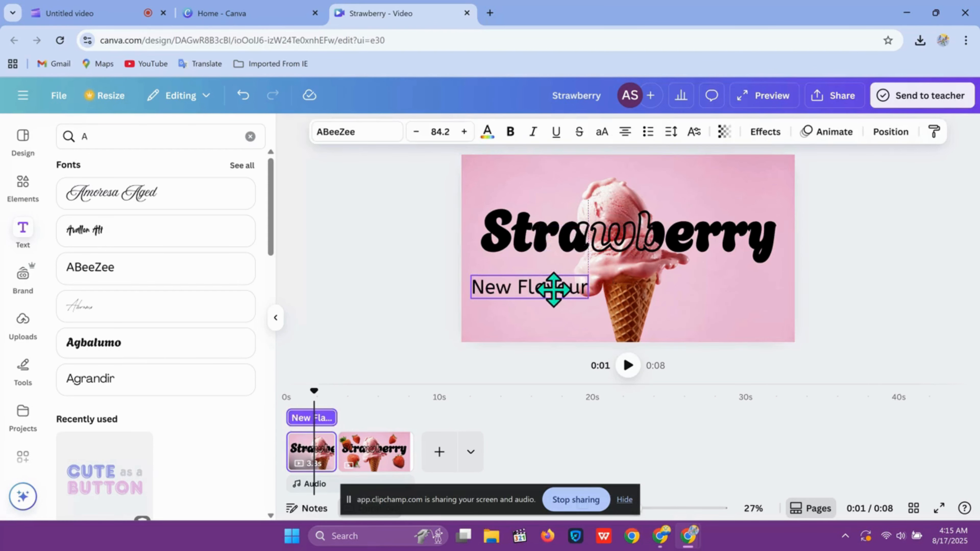
Make the "New Flavour" text bold.
double_click(545, 289)
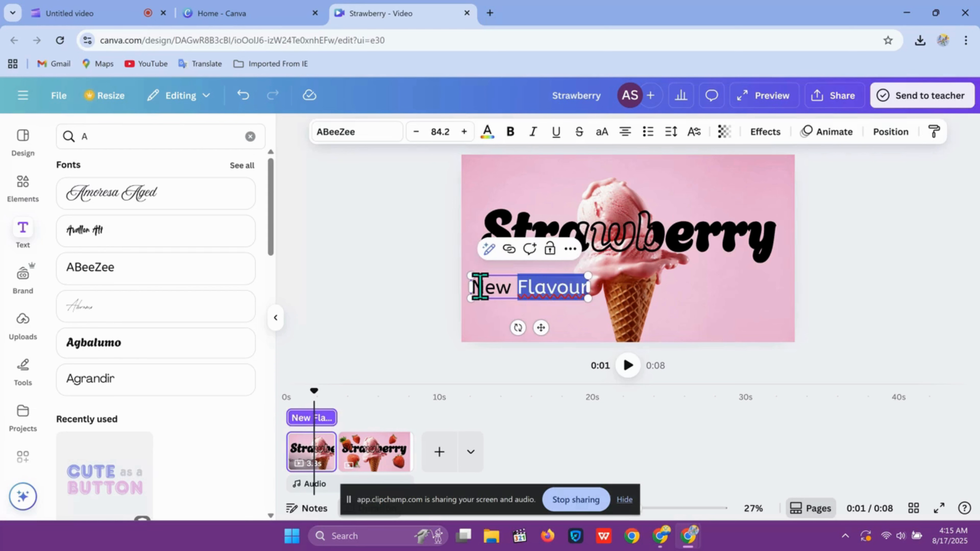
left_click_drag(472, 287, 624, 291)
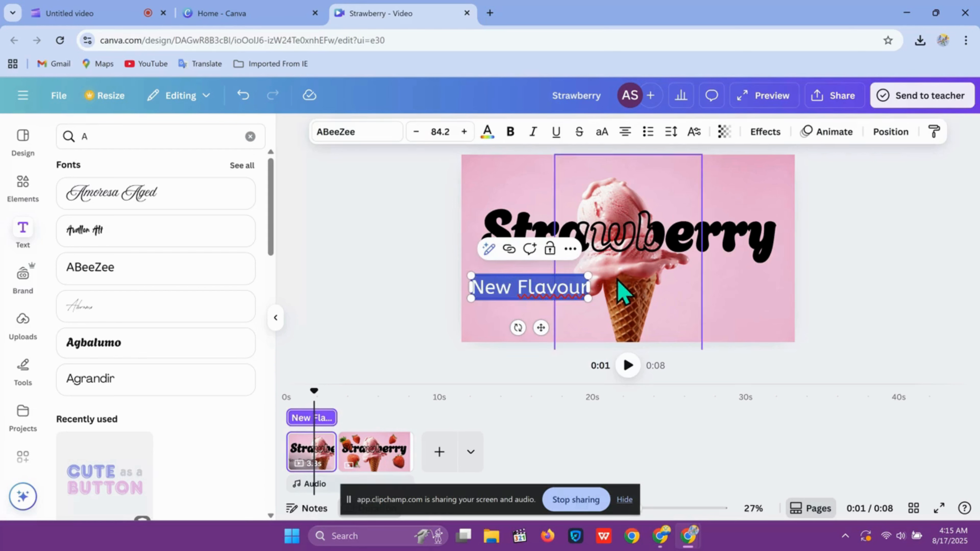
left_click(510, 133)
left_click(552, 170)
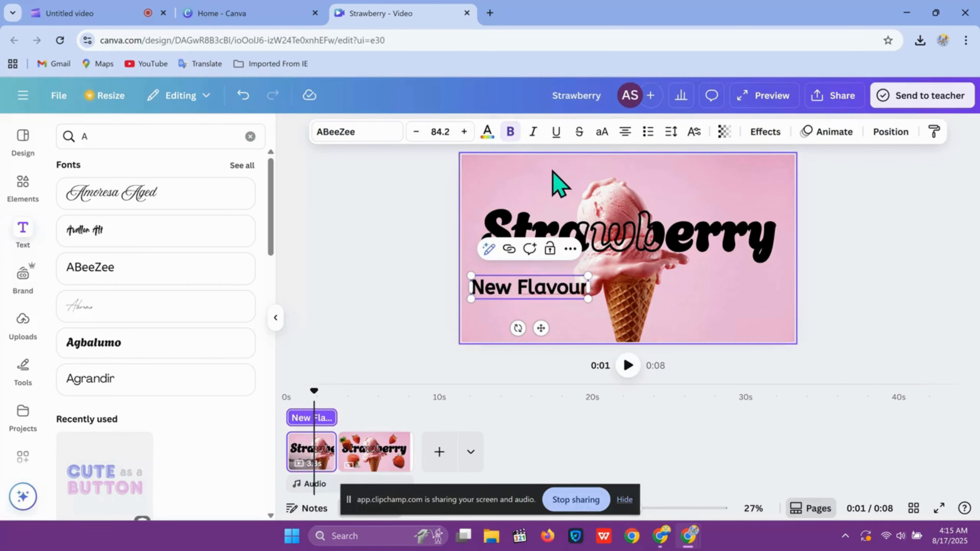
Colour the "New Flavour" text white and move it above the title near the upper-left corner.
left_click_drag(551, 290, 552, 188)
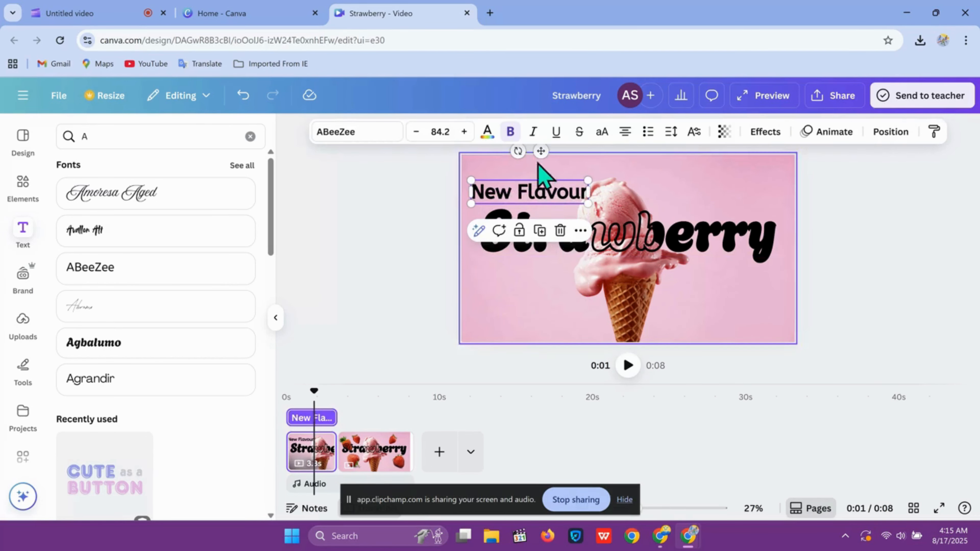
left_click(488, 136)
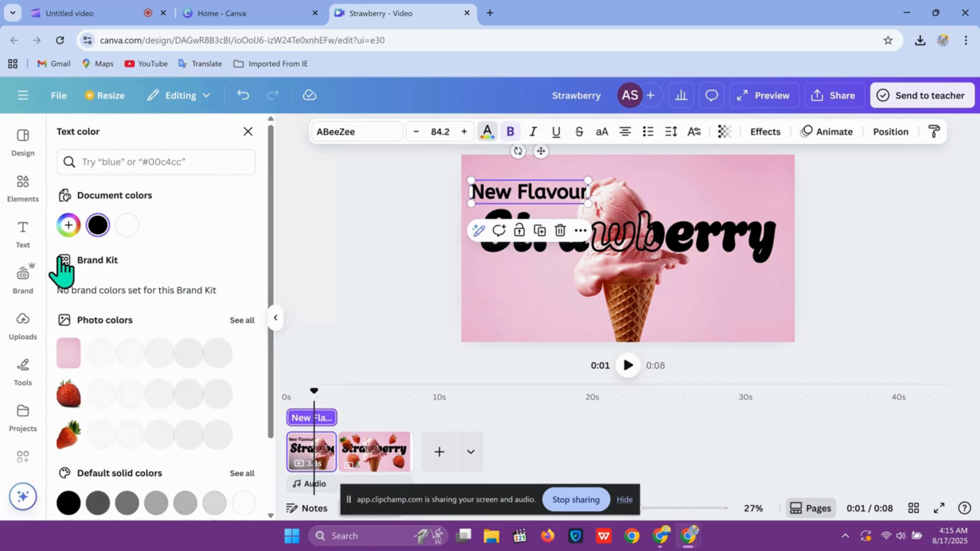
left_click(126, 226)
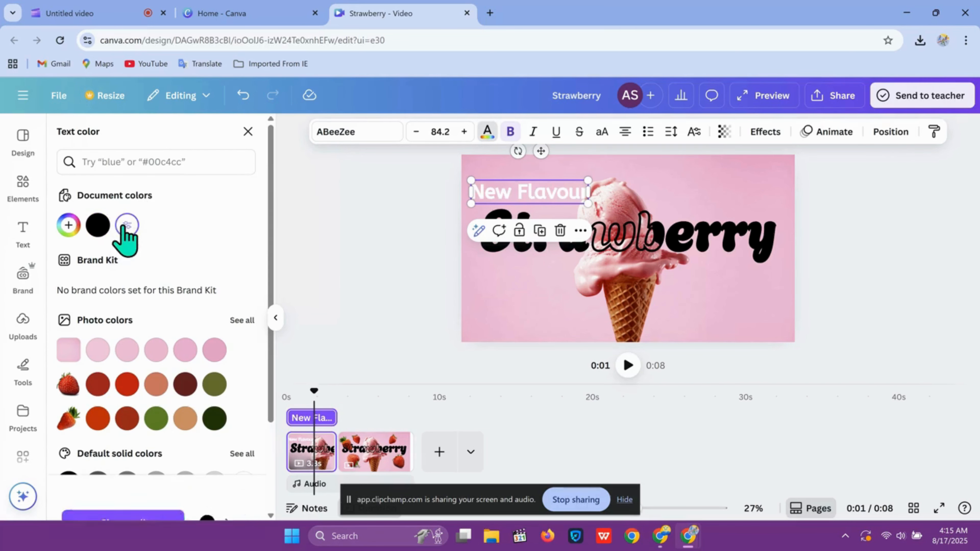
left_click(478, 266)
left_click_drag(503, 193, 547, 170)
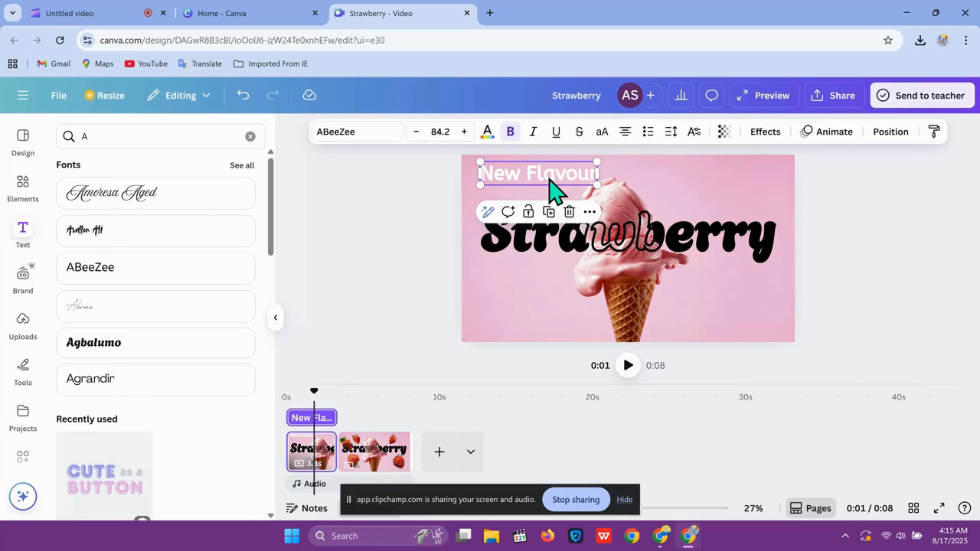
Paste the "New Flavour" text onto the second page and place it near the top centre.
left_click(399, 448)
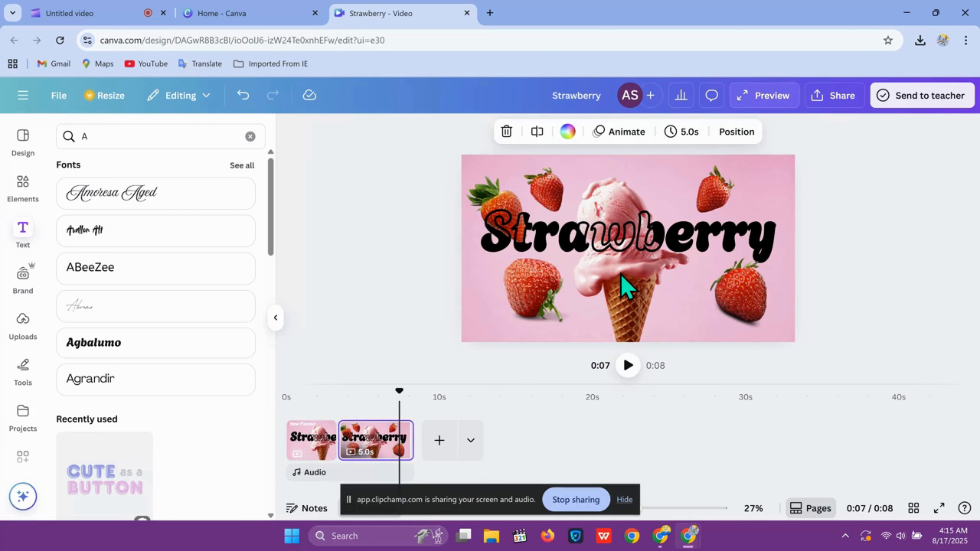
key("ctrl+v")
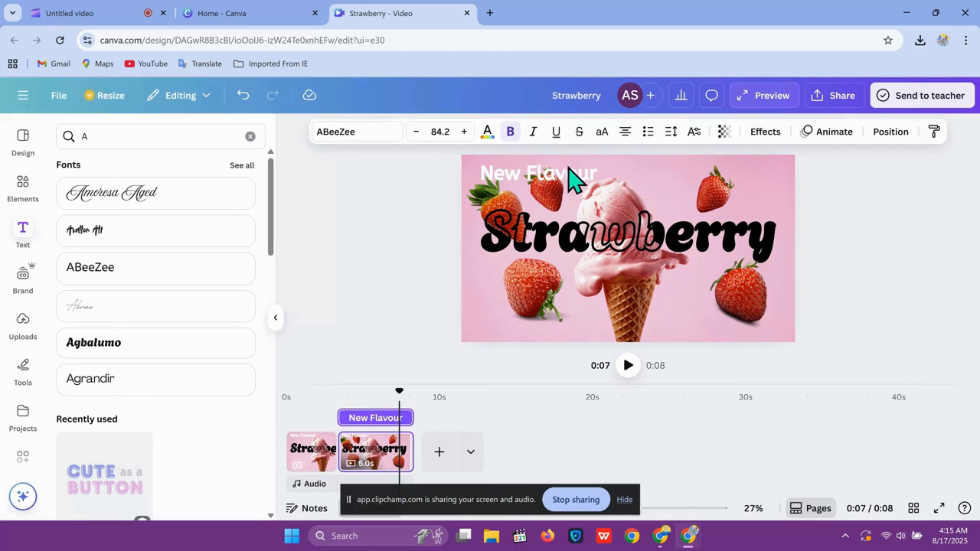
left_click(570, 177)
left_click_drag(579, 172, 670, 163)
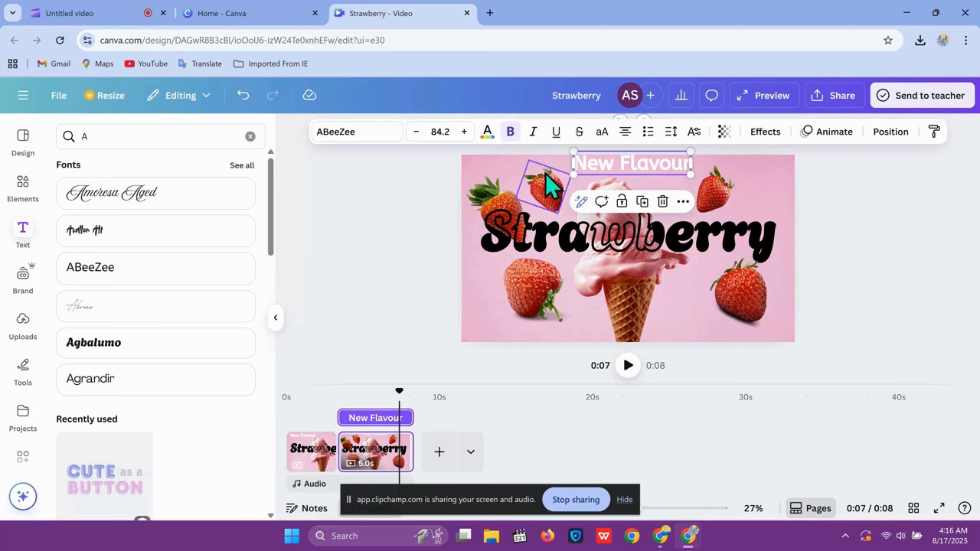
On the second page, move the upper-left strawberry to the upper right and shift the "New Flavour" text left.
left_click_drag(550, 186, 774, 191)
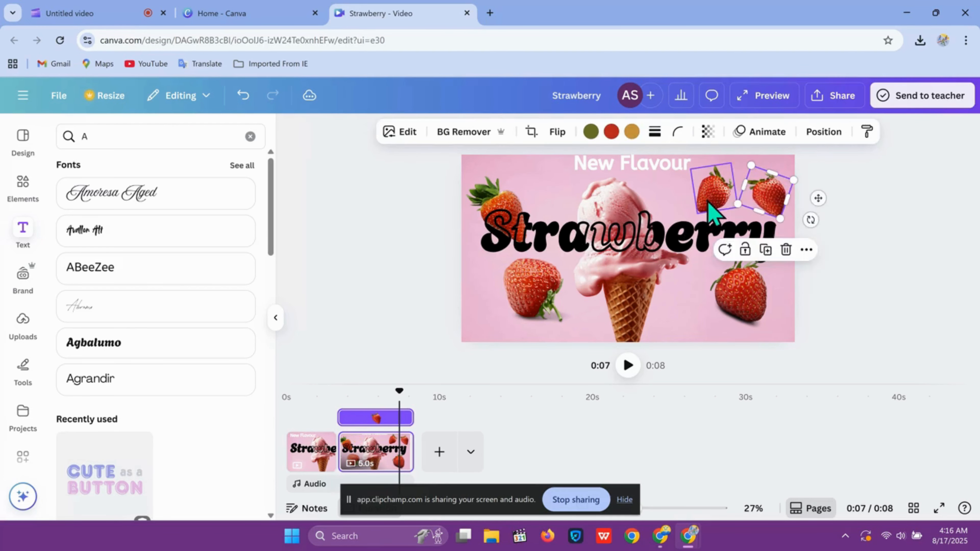
left_click_drag(710, 205, 698, 207)
left_click_drag(641, 182, 574, 181)
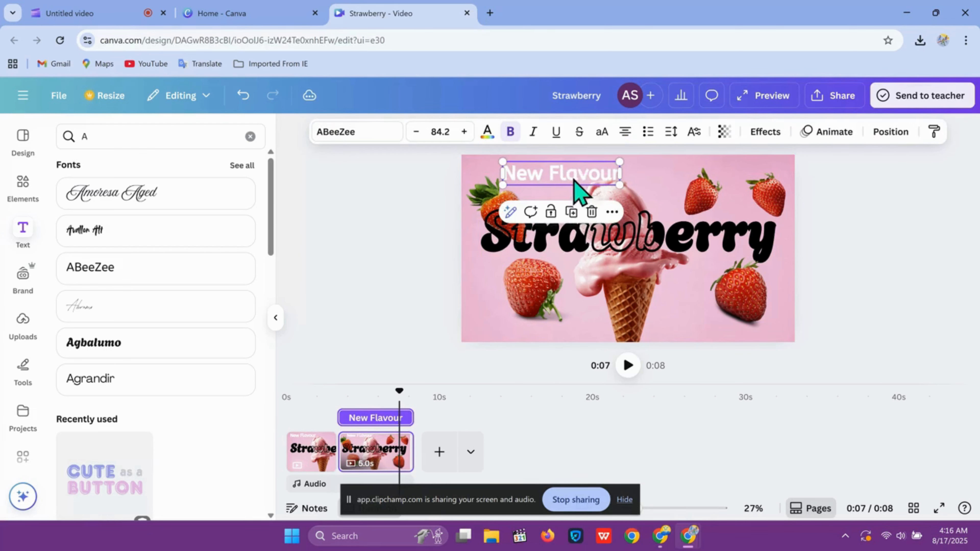
left_click_drag(693, 197, 693, 187)
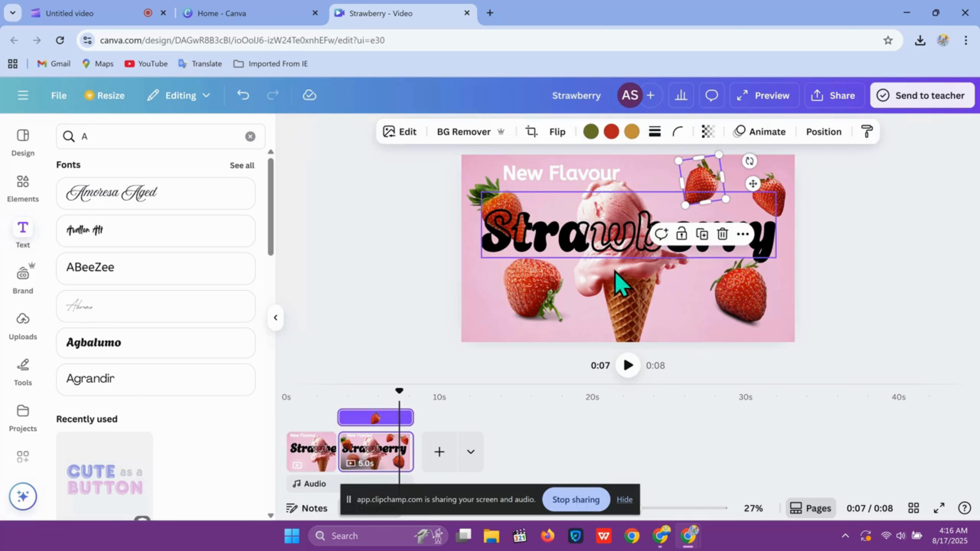
left_click_drag(624, 312, 630, 325)
left_click(549, 195)
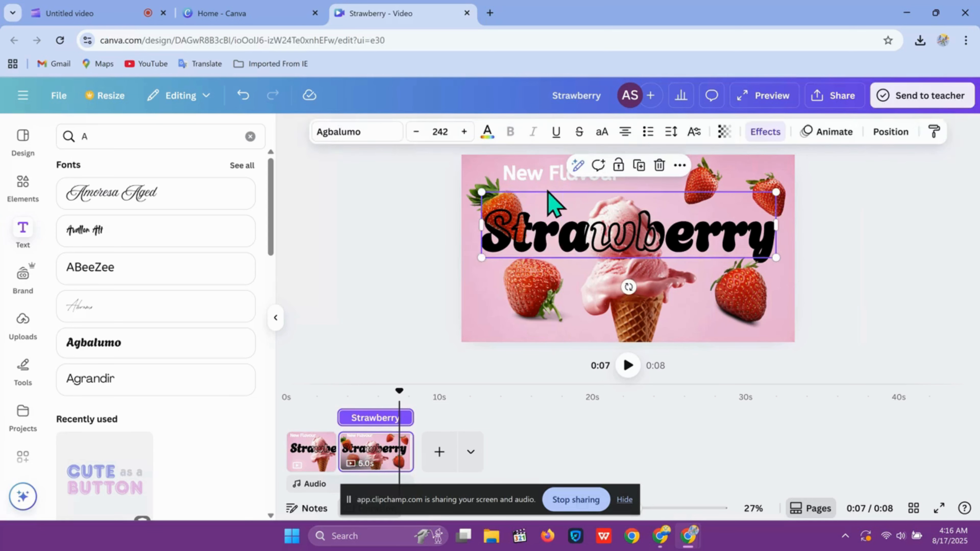
left_click(562, 172)
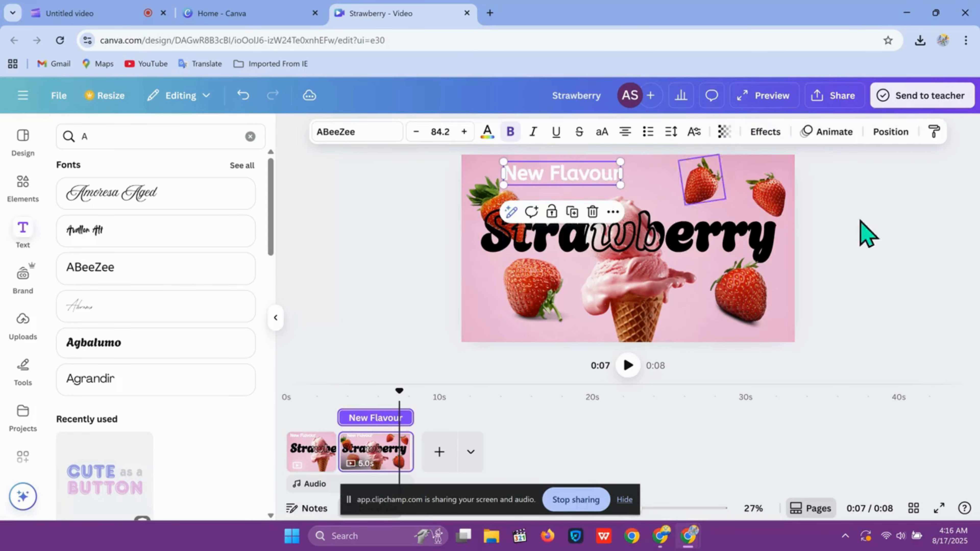
Nudge the "New Flavour" text on the second page slightly up and left.
left_click(938, 255)
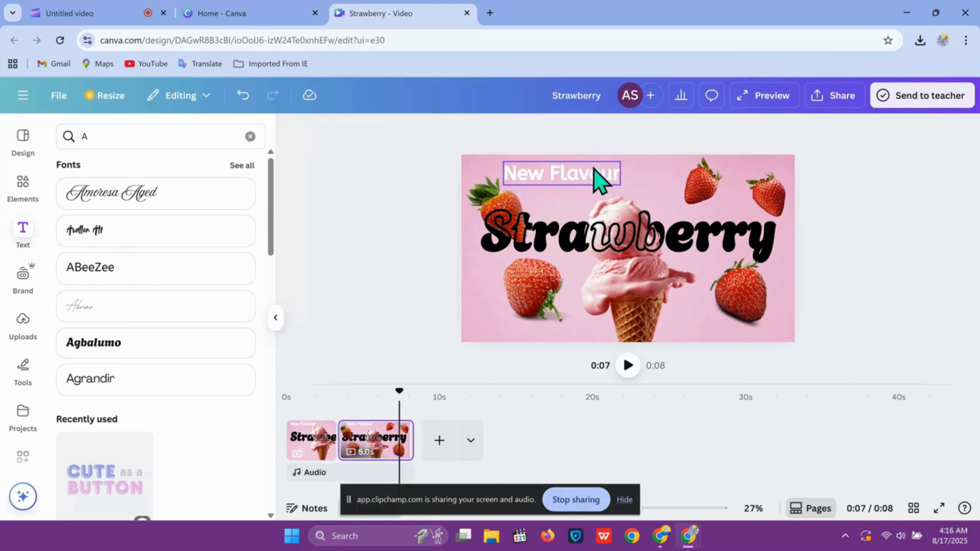
mouse_move(594, 172)
left_mouse_down()
mouse_move(582, 158)
mouse_move(591, 166)
left_mouse_up()
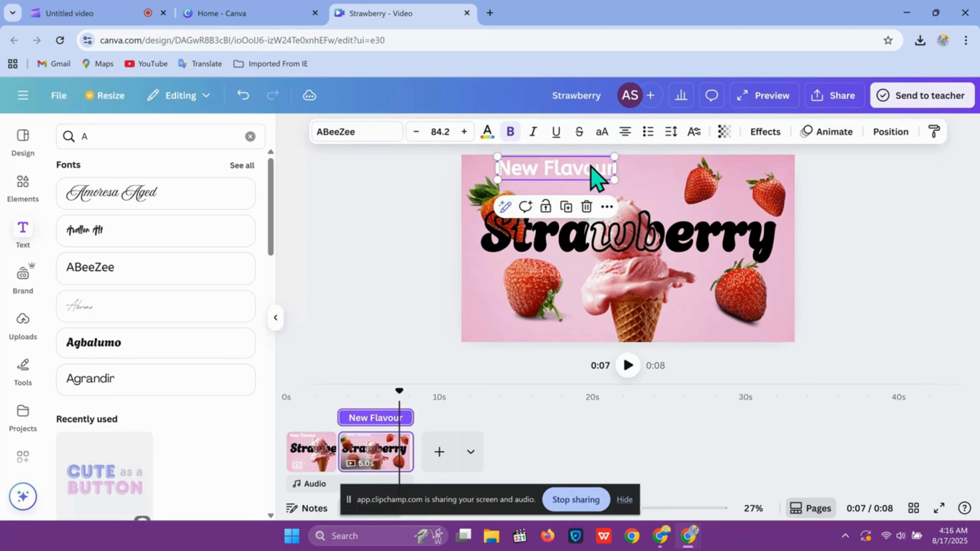
left_click(930, 174)
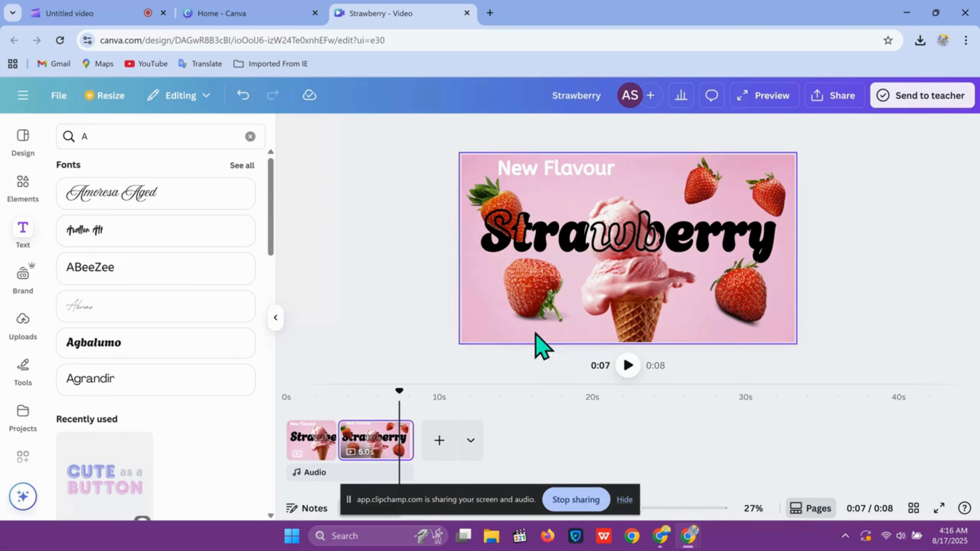
On the first page, shrink the "New Flavour" text and layer it behind the ice cream in the centre.
left_click(298, 448)
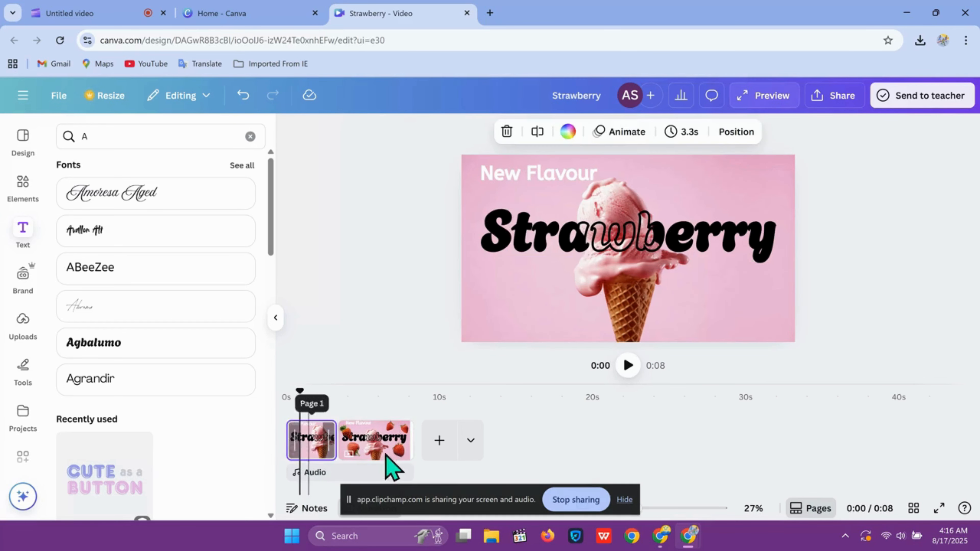
left_click(628, 290)
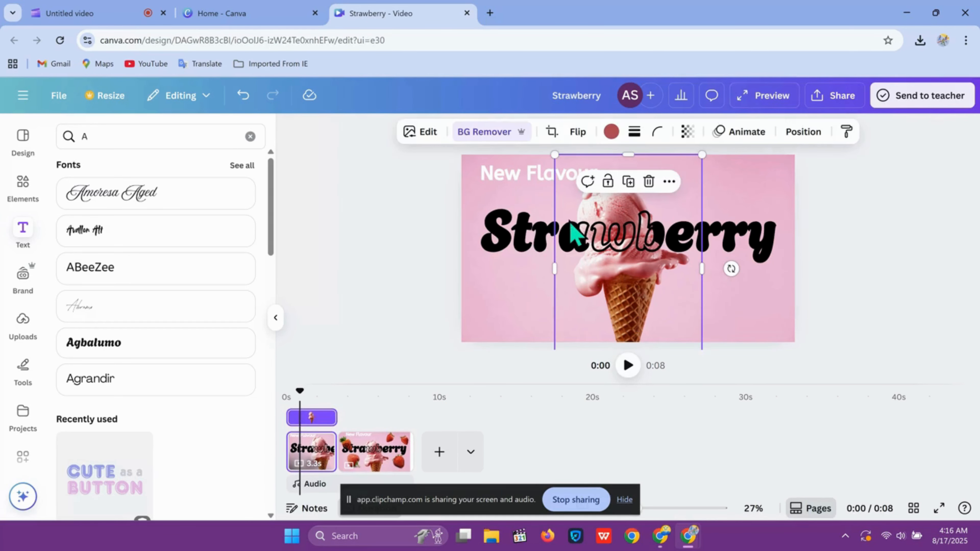
left_click(517, 177)
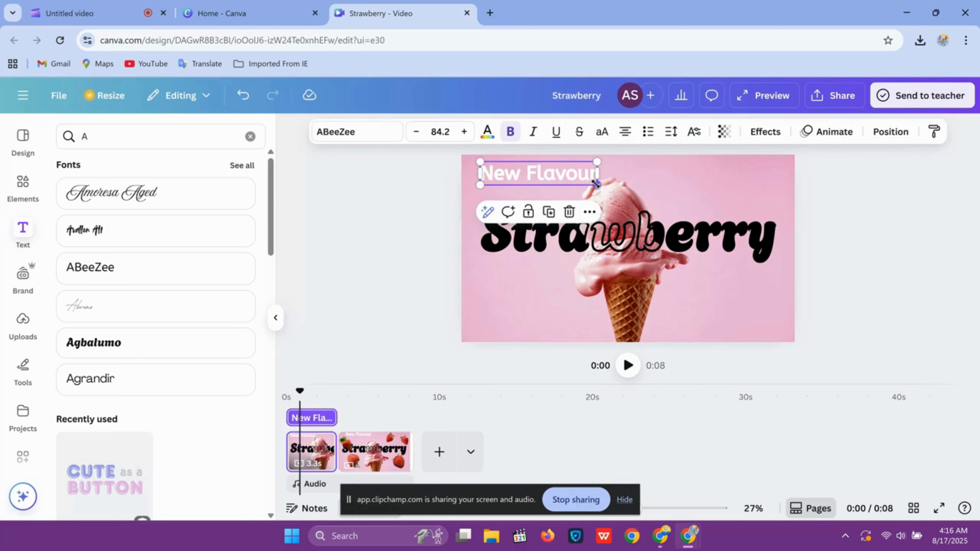
left_click_drag(597, 185, 619, 223)
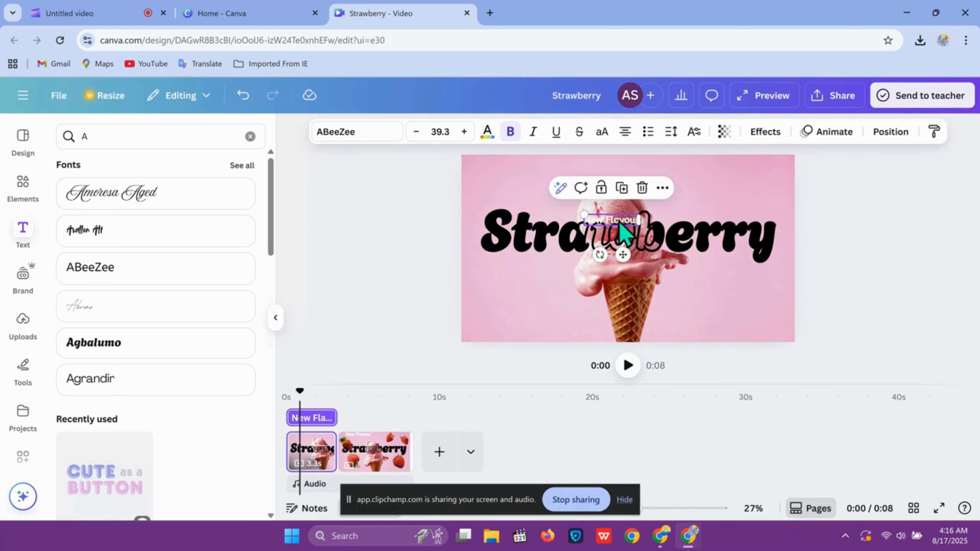
left_click(873, 140)
left_click_drag(218, 255, 216, 350)
left_click(360, 292)
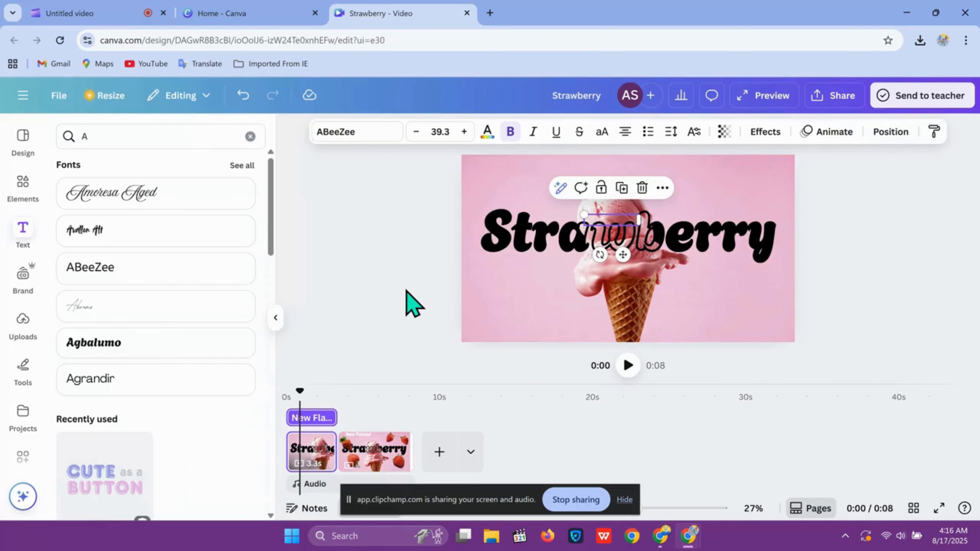
left_click(406, 291)
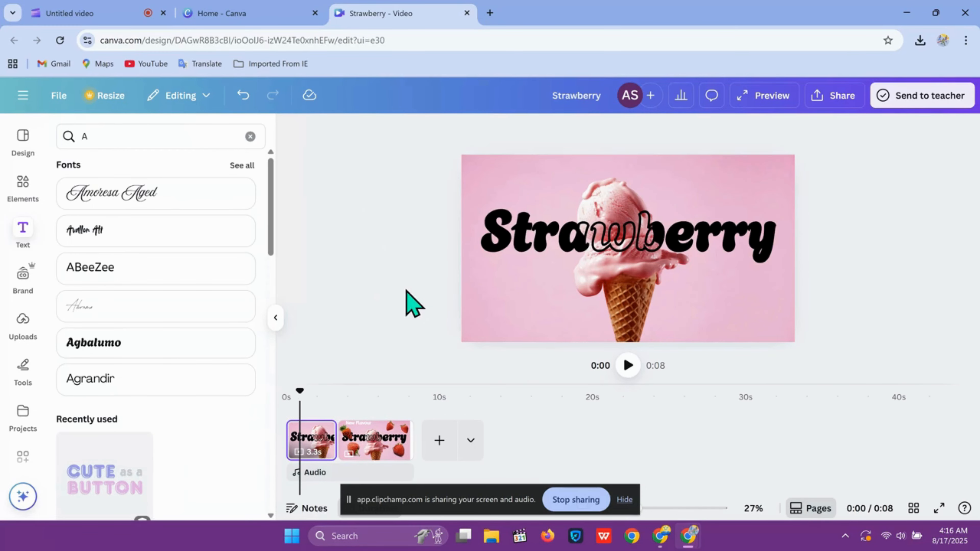
Temporarily move the first page's ice cream aside to inspect the elements hidden behind it, then put it back.
left_click(630, 319)
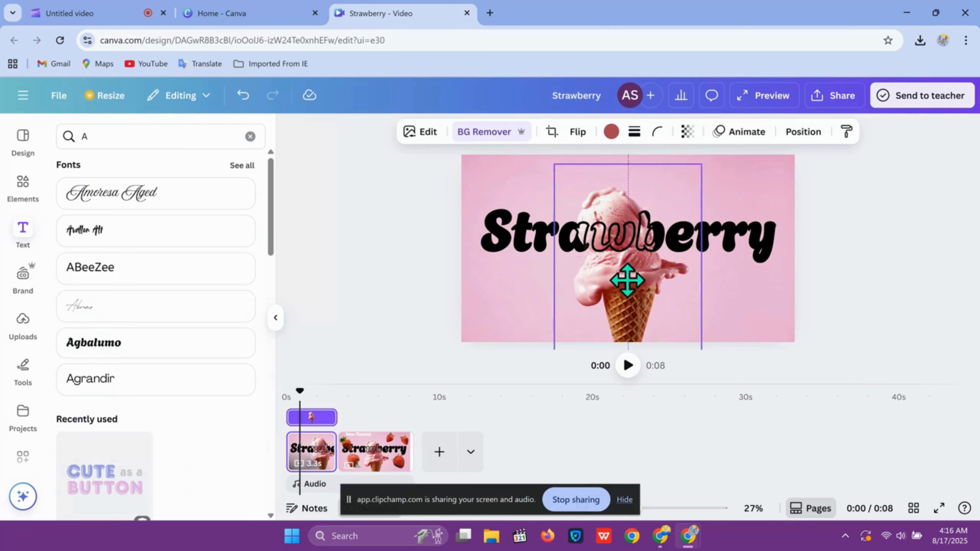
left_click_drag(630, 280, 706, 309)
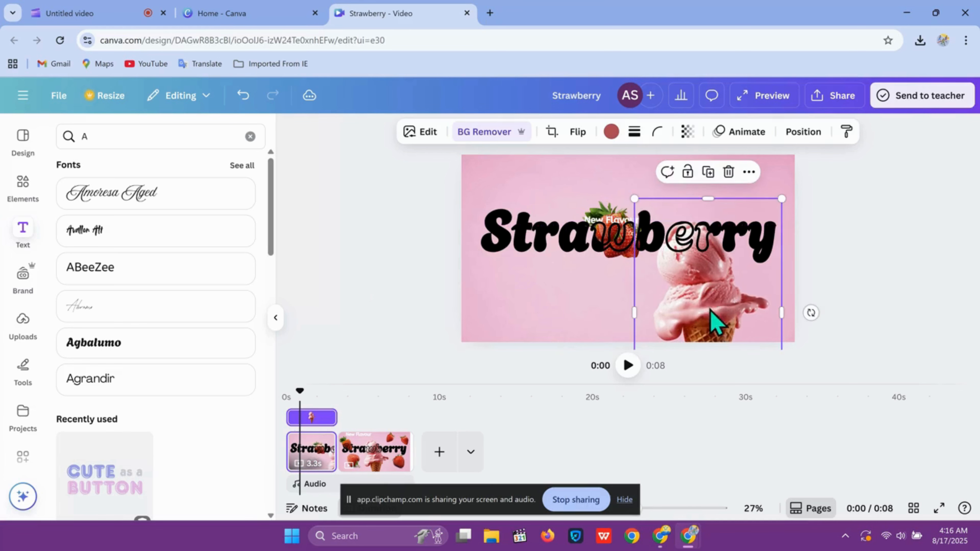
left_click(613, 218)
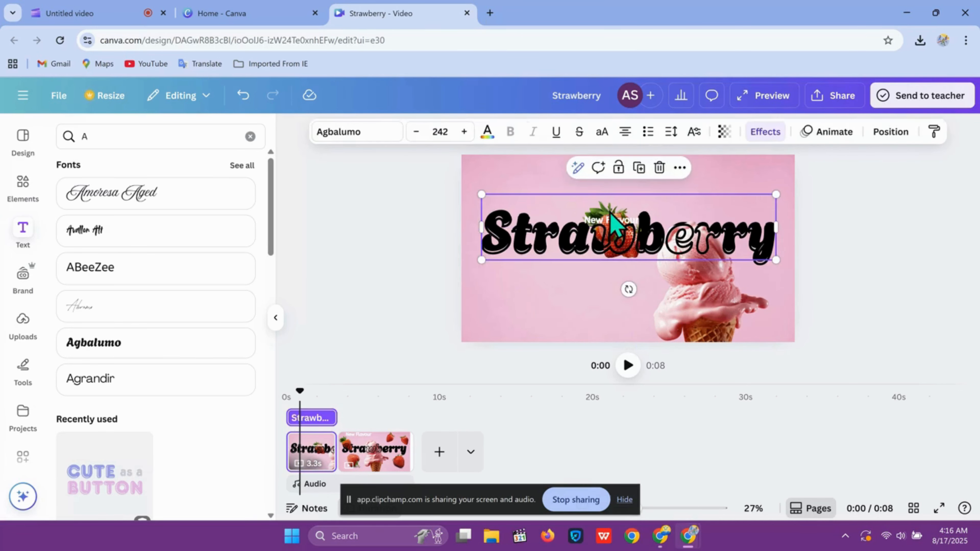
left_click_drag(608, 224, 610, 228)
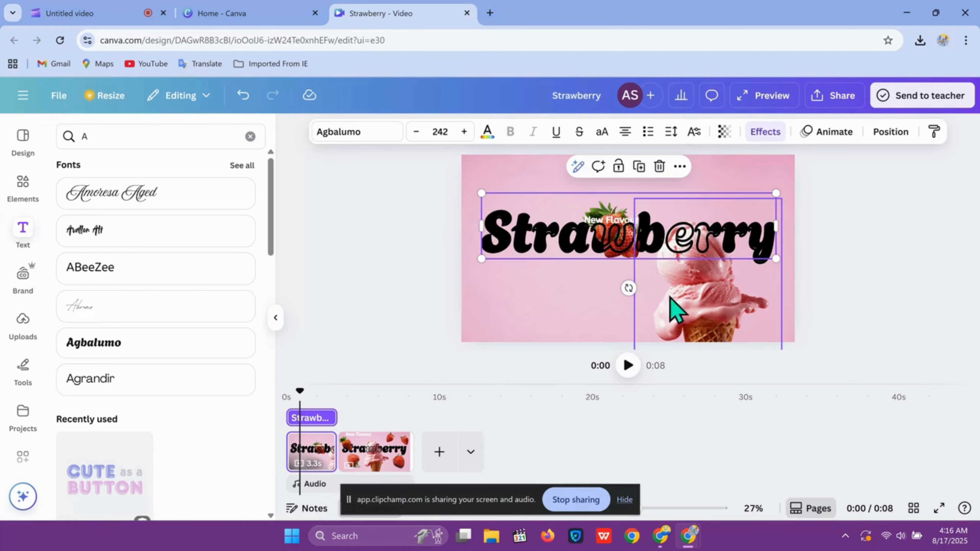
left_click_drag(707, 322, 636, 305)
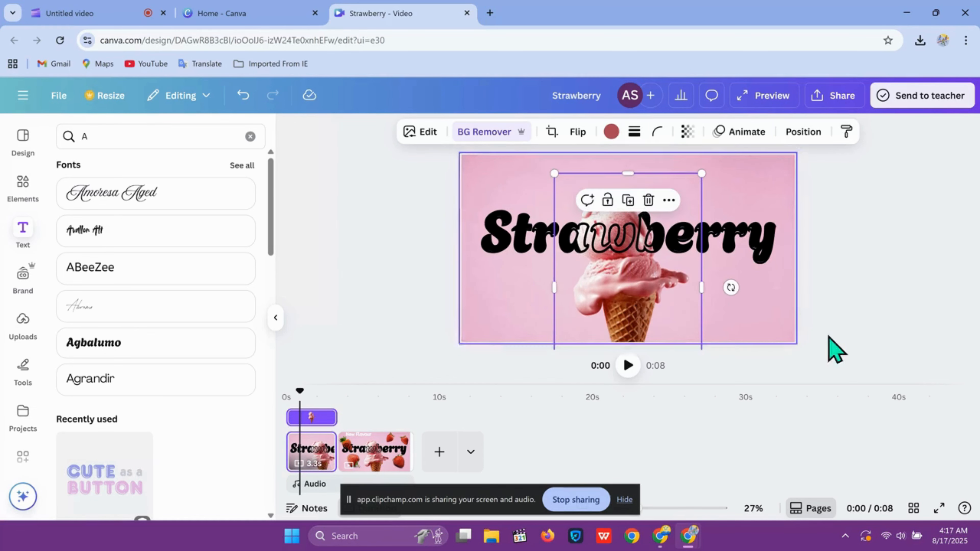
left_click(860, 332)
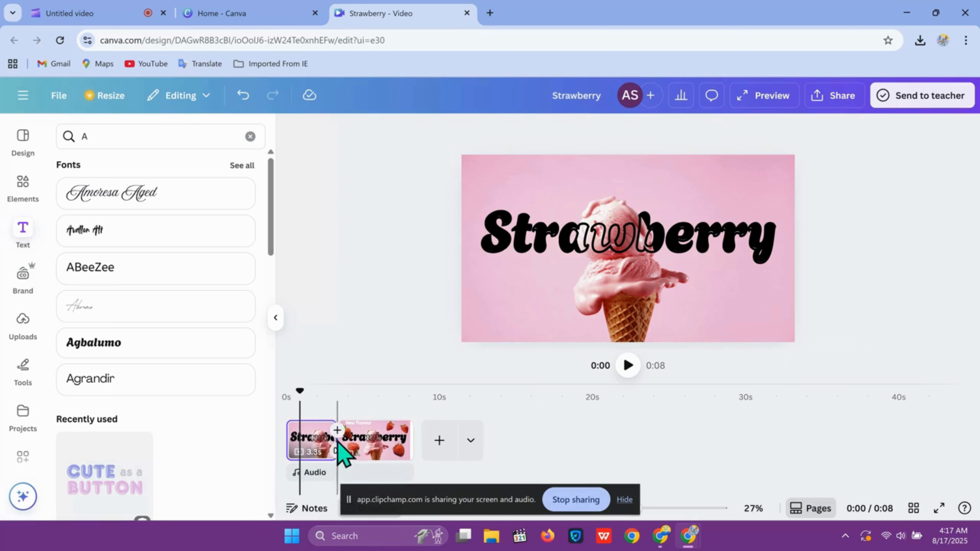
Add a Match & Move transition between the first and second pages.
mouse_move(327, 444)
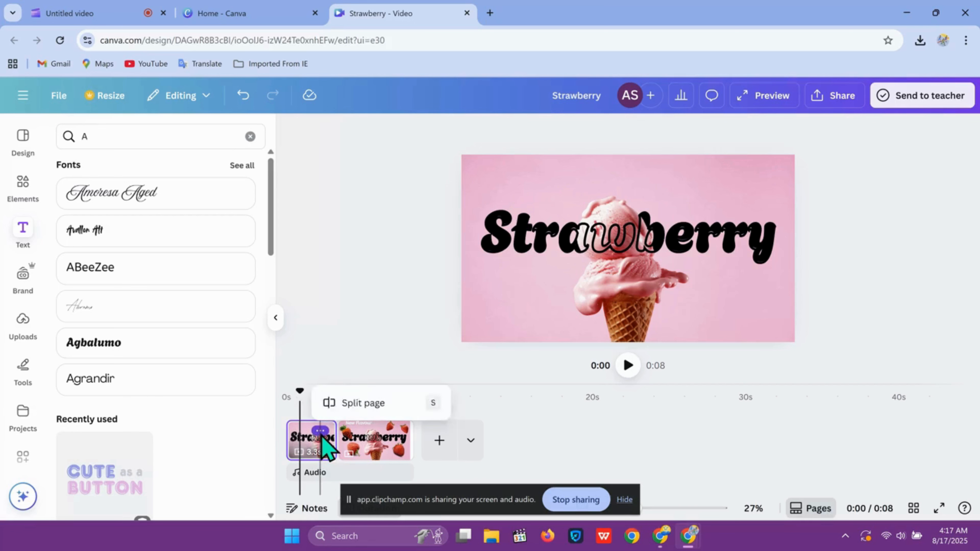
left_click(320, 431)
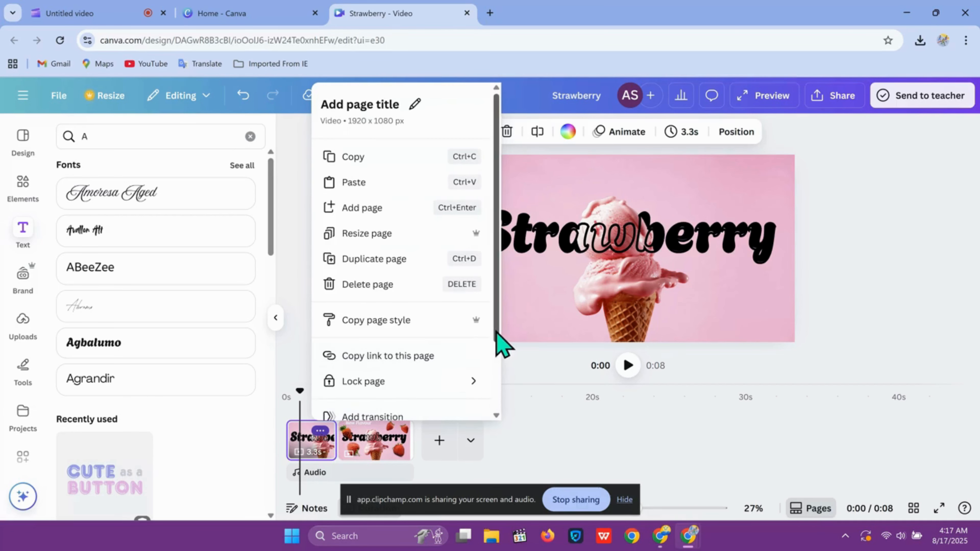
left_click_drag(497, 336, 503, 415)
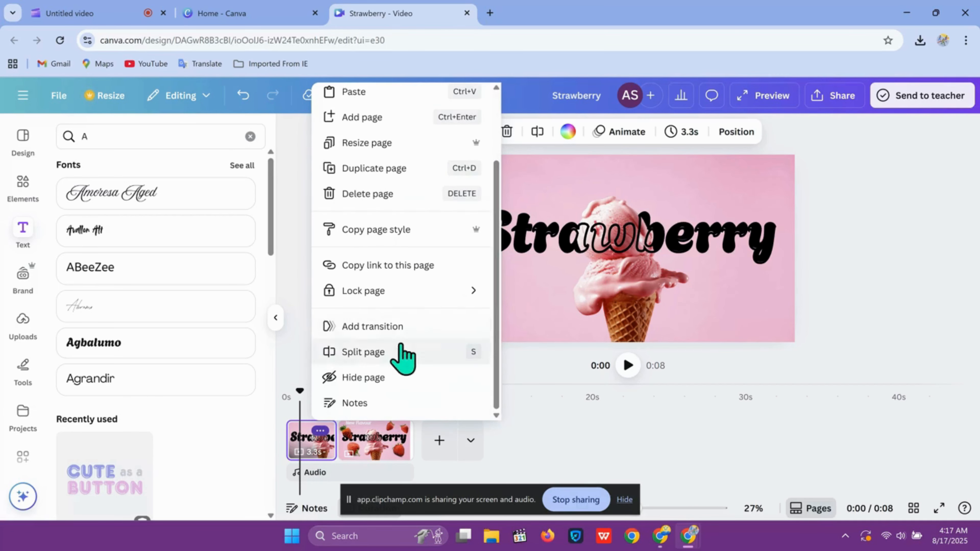
left_click(362, 327)
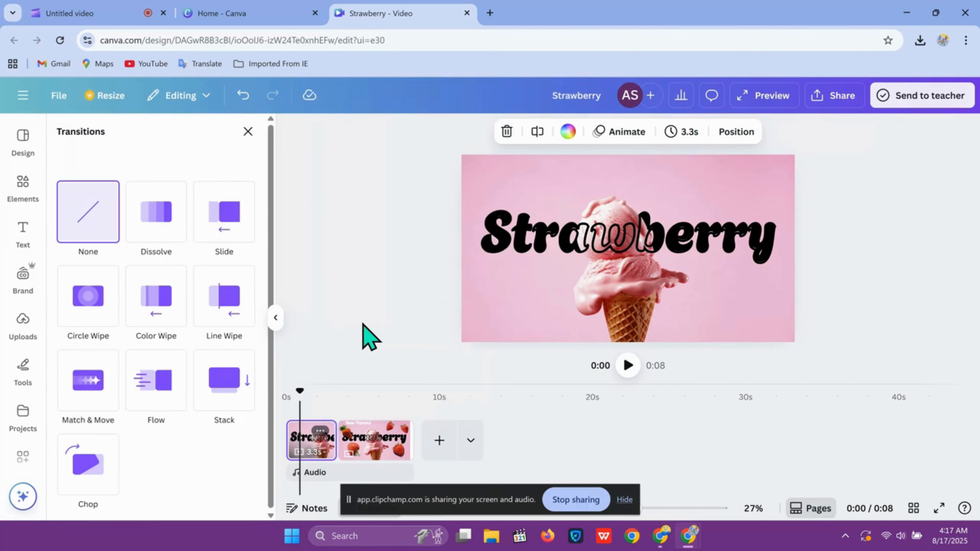
left_click(90, 394)
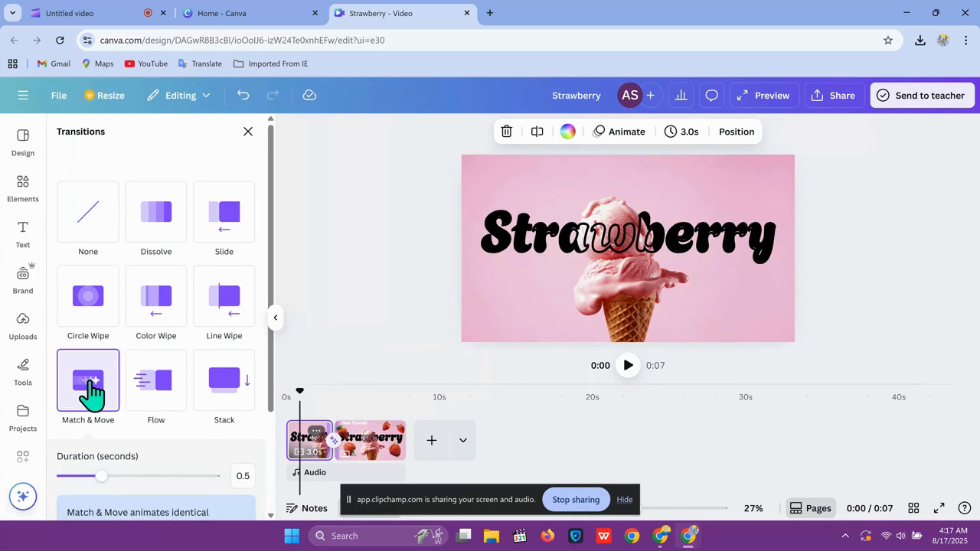
Nudge the ice cream on the second page slightly upward and return to the start of the first page.
left_click(388, 441)
left_click_drag(634, 313, 639, 284)
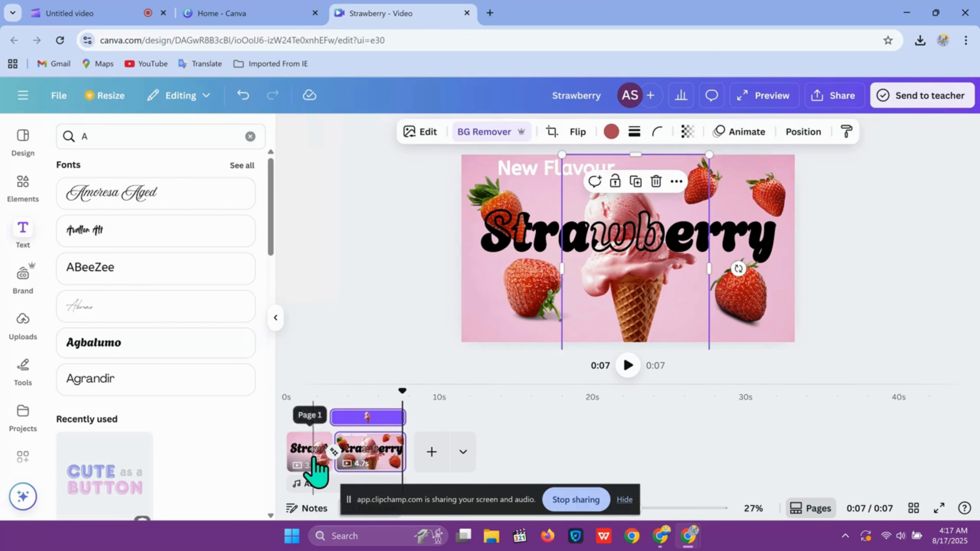
left_click(313, 465)
left_click_drag(312, 388, 256, 389)
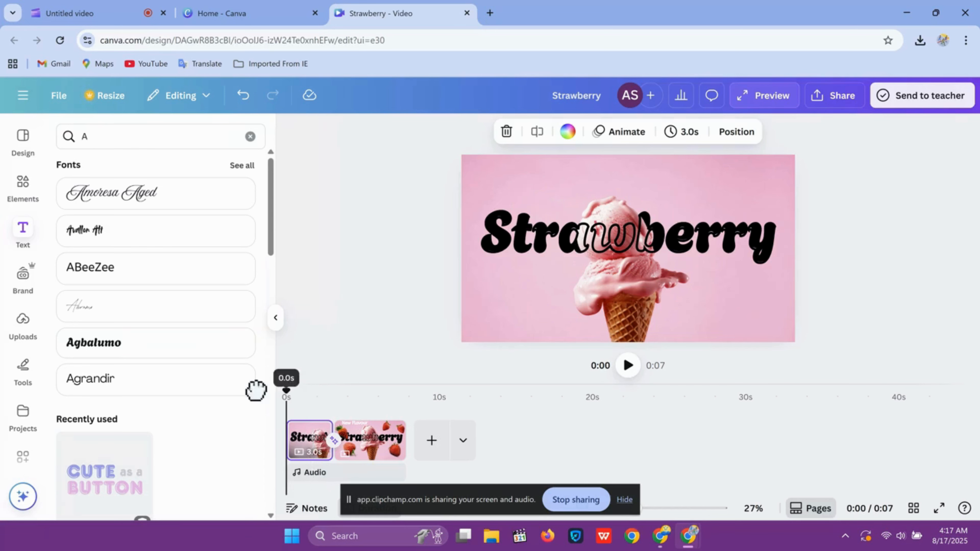
Play the video preview full screen, then close the preview.
left_click(941, 509)
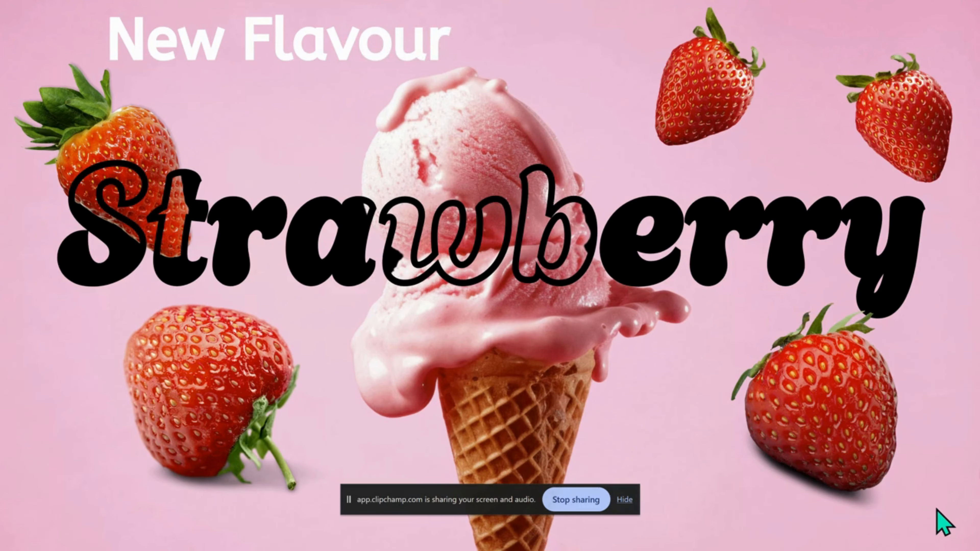
mouse_move(902, 533)
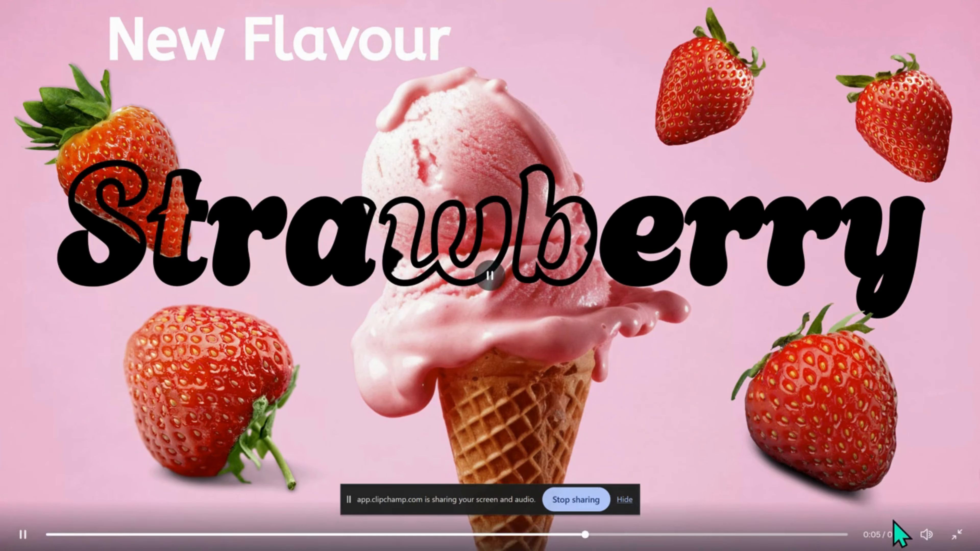
left_click(955, 535)
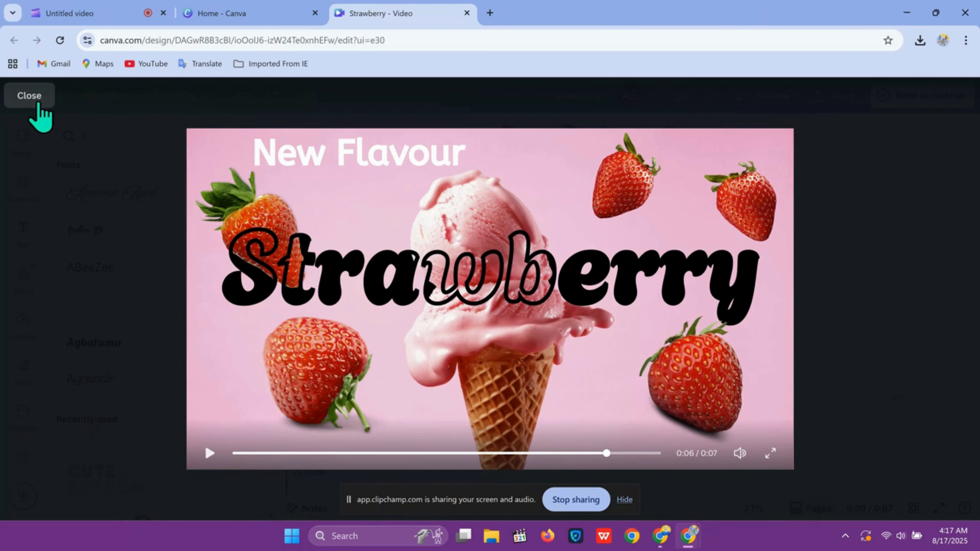
left_click(30, 95)
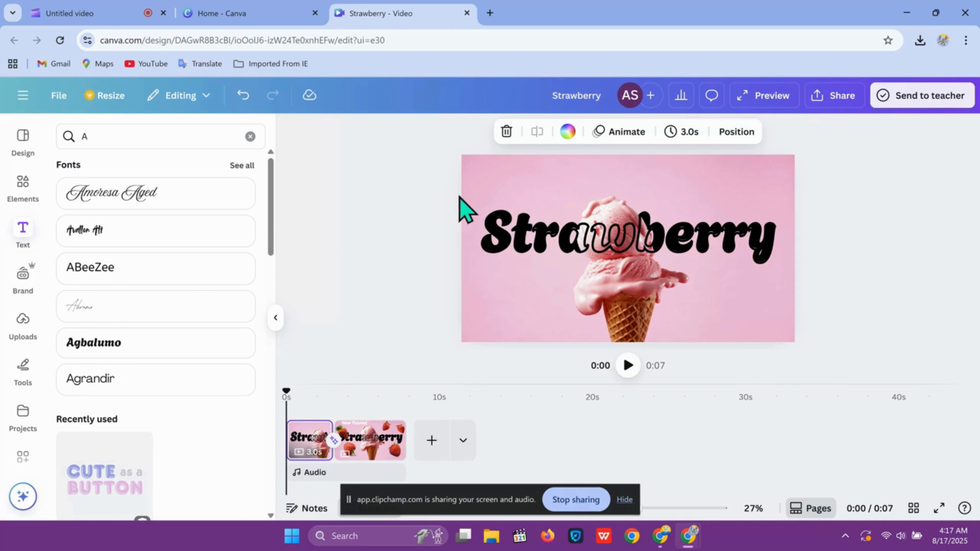
Close the Strawberry design tab and browse the recent designs on the Canva home page.
left_click(467, 13)
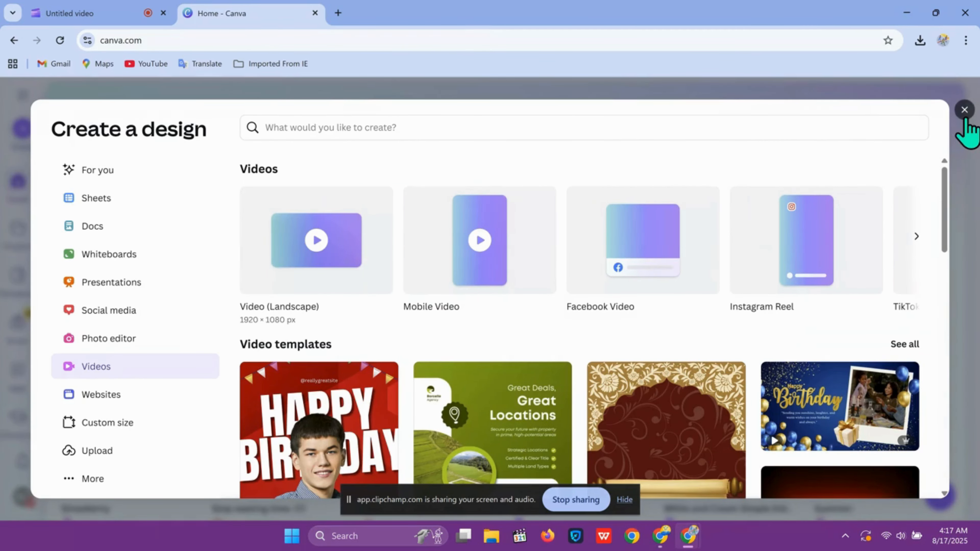
left_click(965, 111)
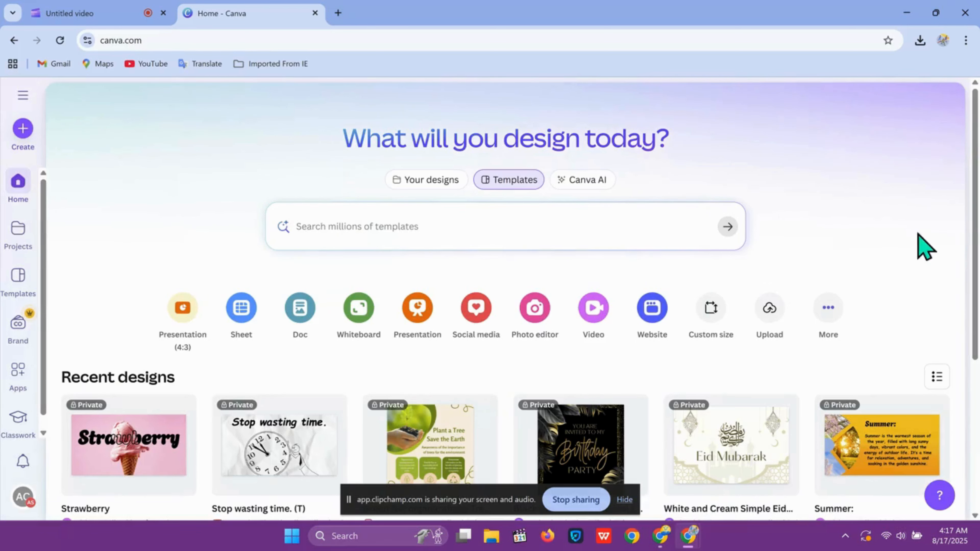
scroll(978, 220, "down", 2)
scroll(978, 220, "down", 4)
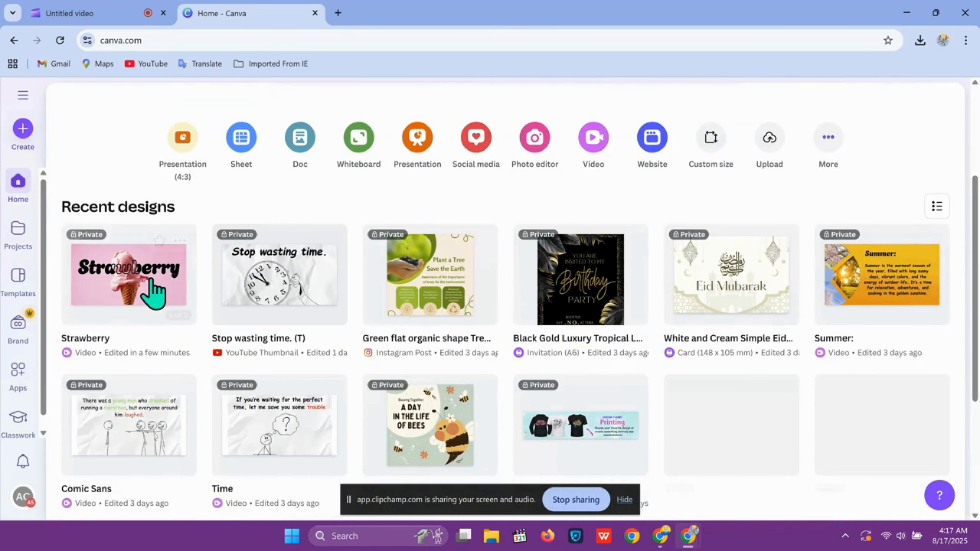